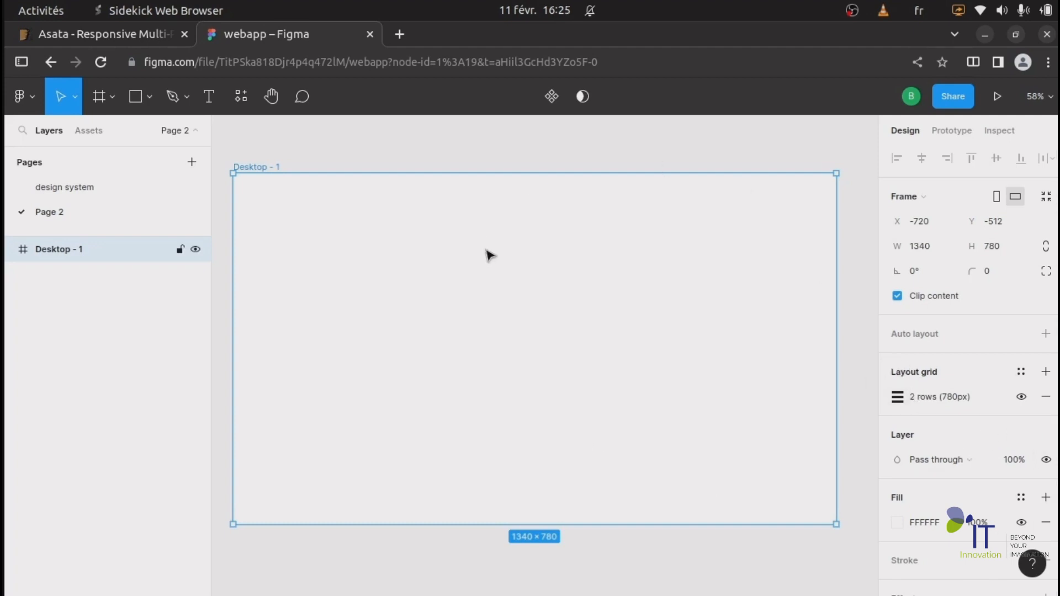
Draw a 1340-wide rectangle across the top edge of the Desktop - 1 frame and set its height to 100.
left_click(135, 98)
mouse_move(233, 173)
left_mouse_down()
mouse_move(389, 232)
mouse_move(839, 220)
mouse_move(833, 230)
mouse_move(835, 203)
left_mouse_up()
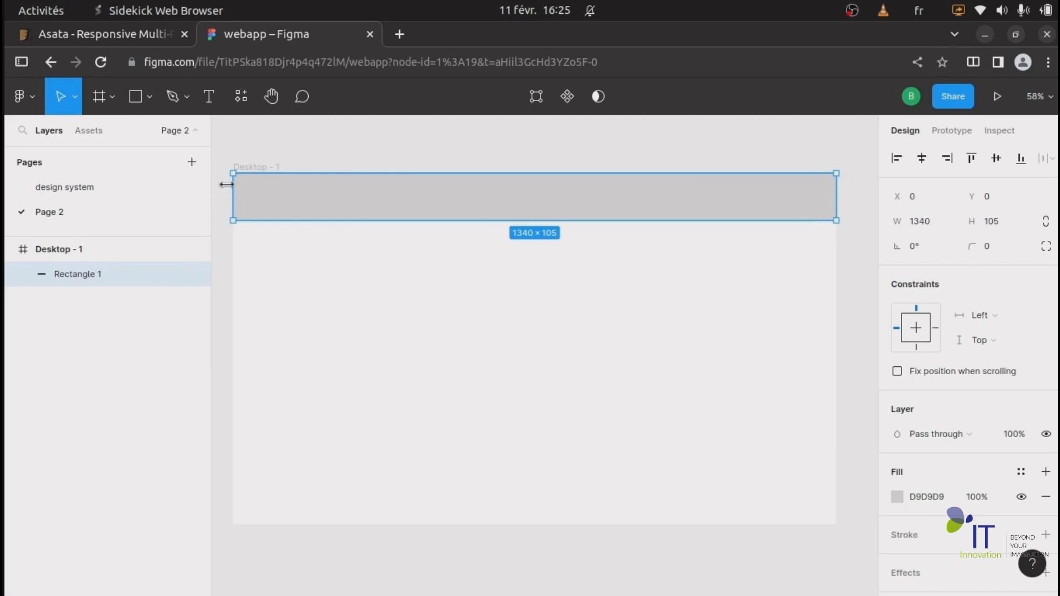
mouse_move(230, 186)
left_mouse_down()
mouse_move(251, 185)
mouse_move(232, 188)
left_mouse_up()
left_click(1012, 229)
type("100")
key("Return")
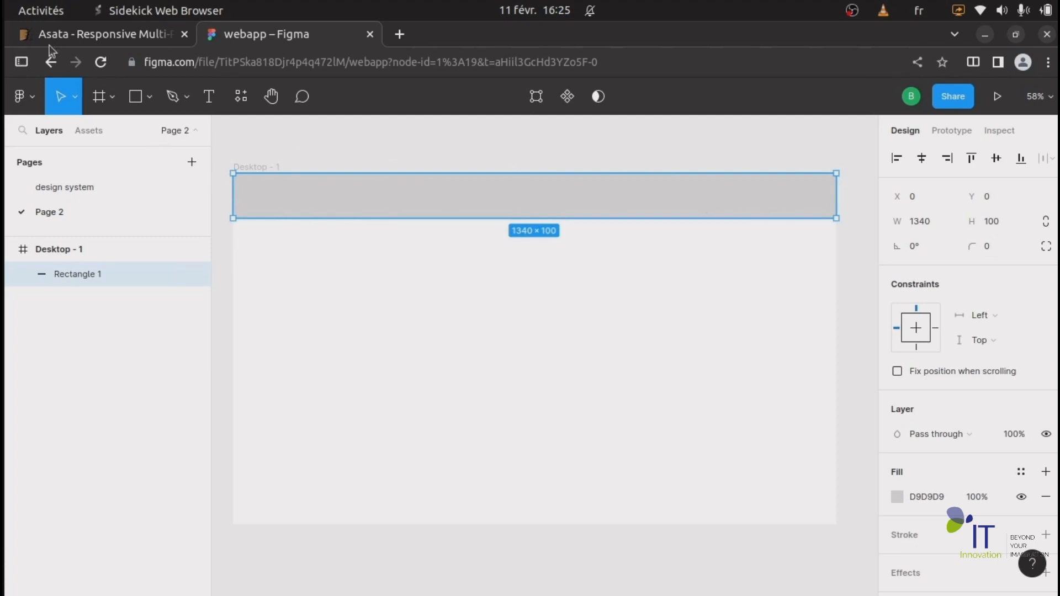
Check the Asata reference site's header, and copy the cryptocurrency:fun icon from the design system page into Page 2's Desktop - 1 frame.
left_click(88, 30)
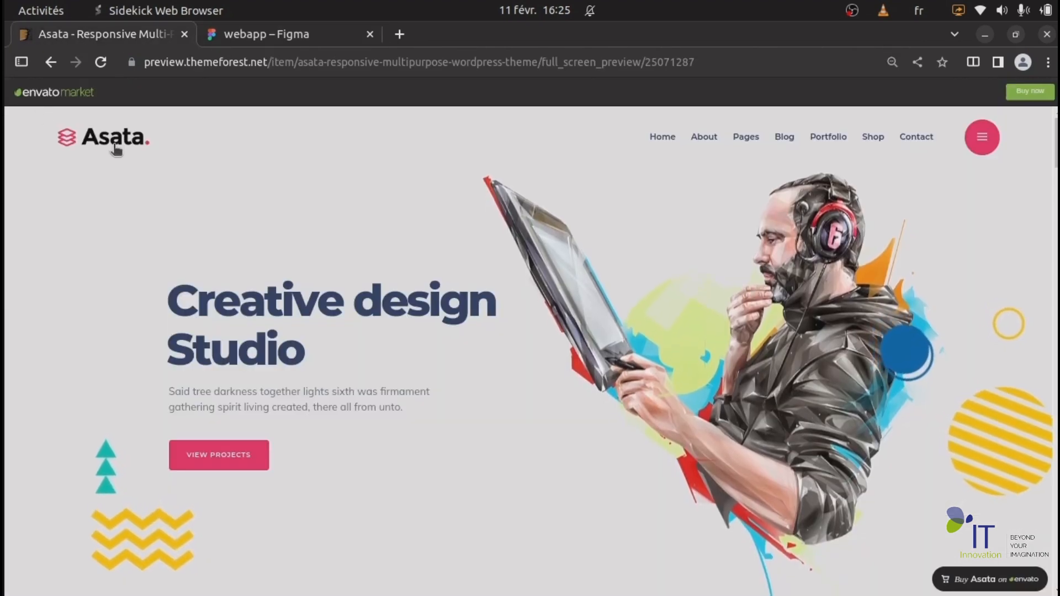
left_click(261, 36)
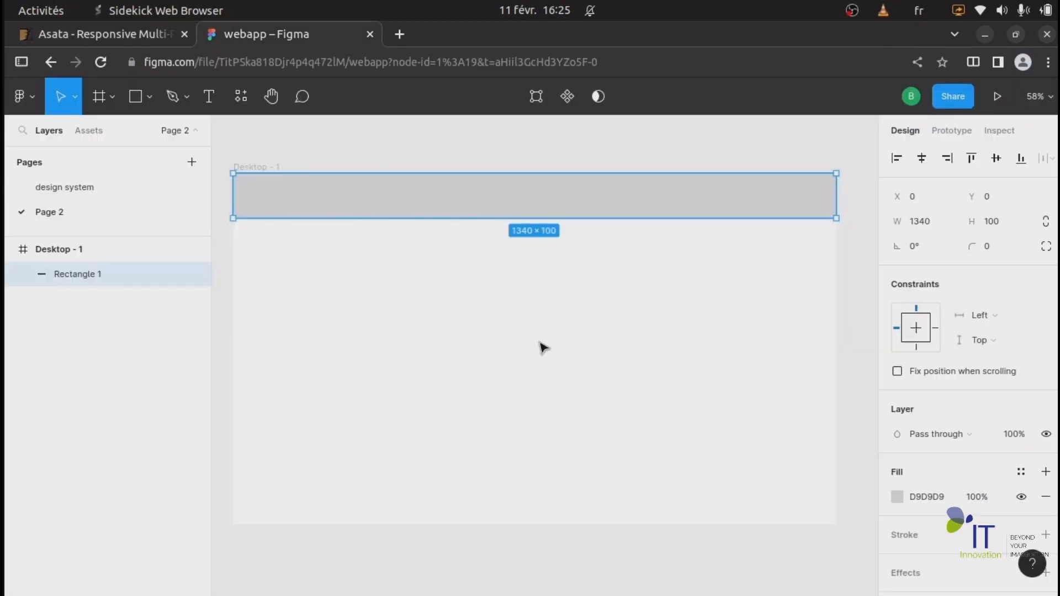
left_click(71, 187)
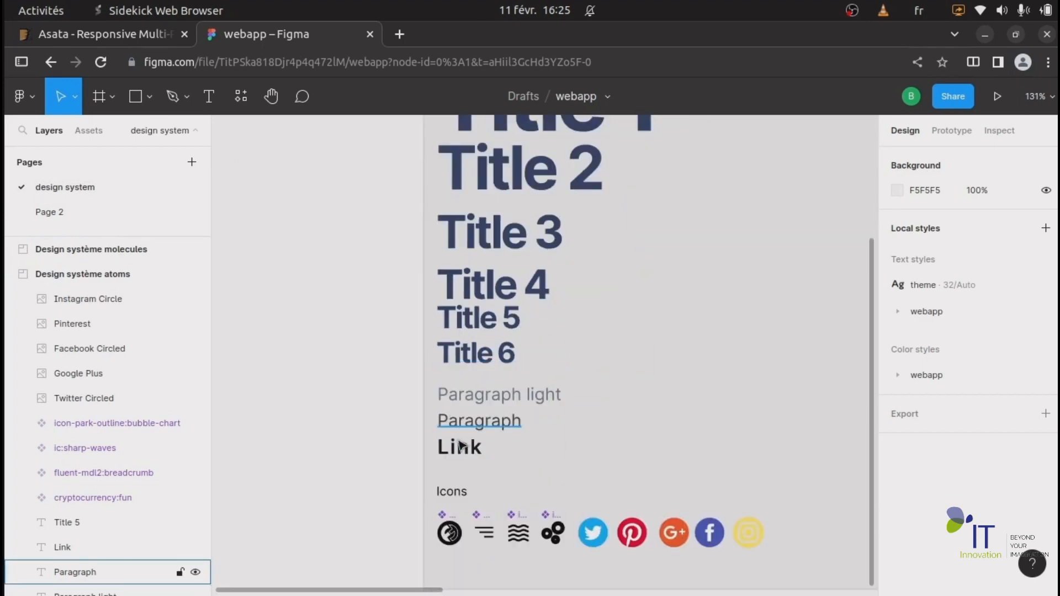
left_click(449, 532)
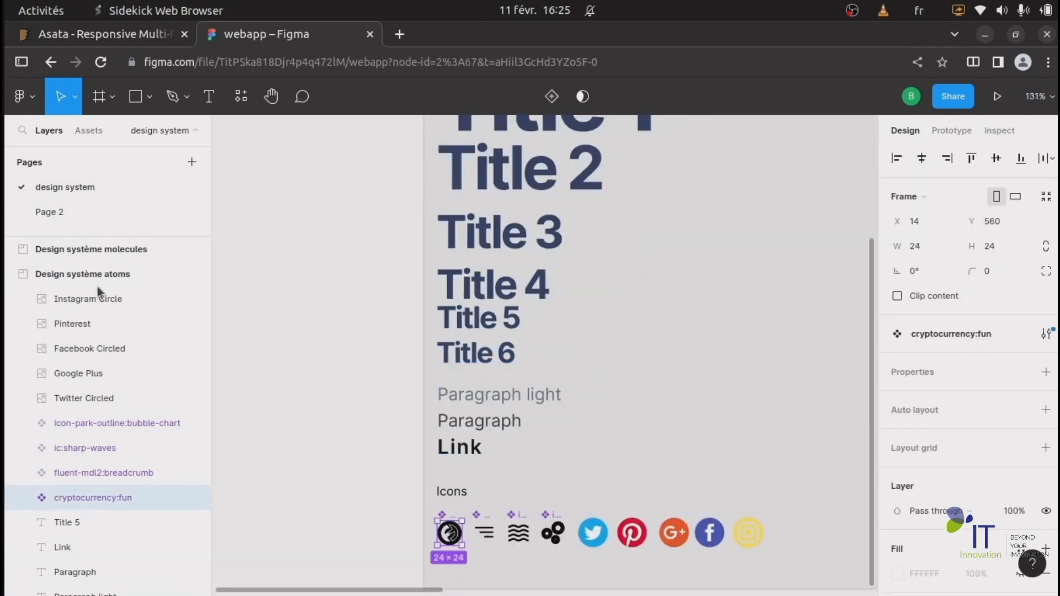
left_click(72, 210)
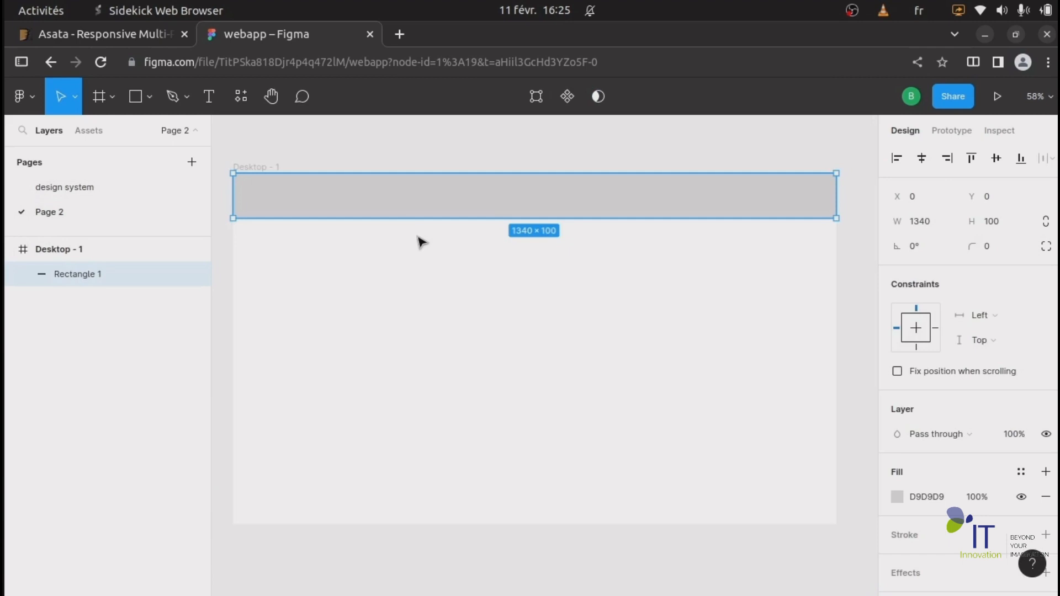
left_click(290, 303)
key("ctrl+v")
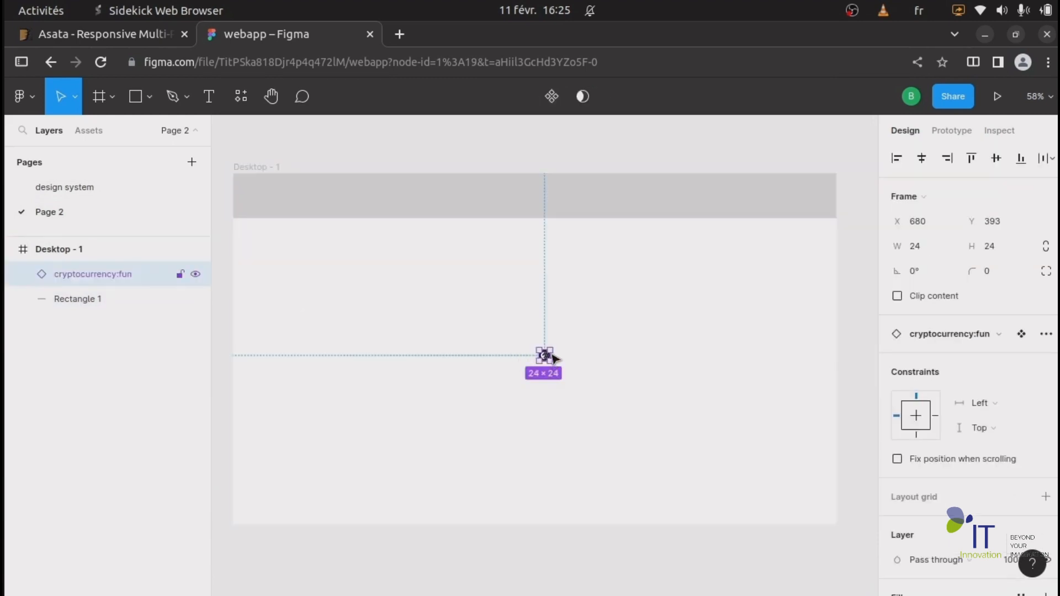
Resize the pasted icon to 40 × 40 and move it below the header rectangle to about X 106, Y 195.
left_click(918, 246)
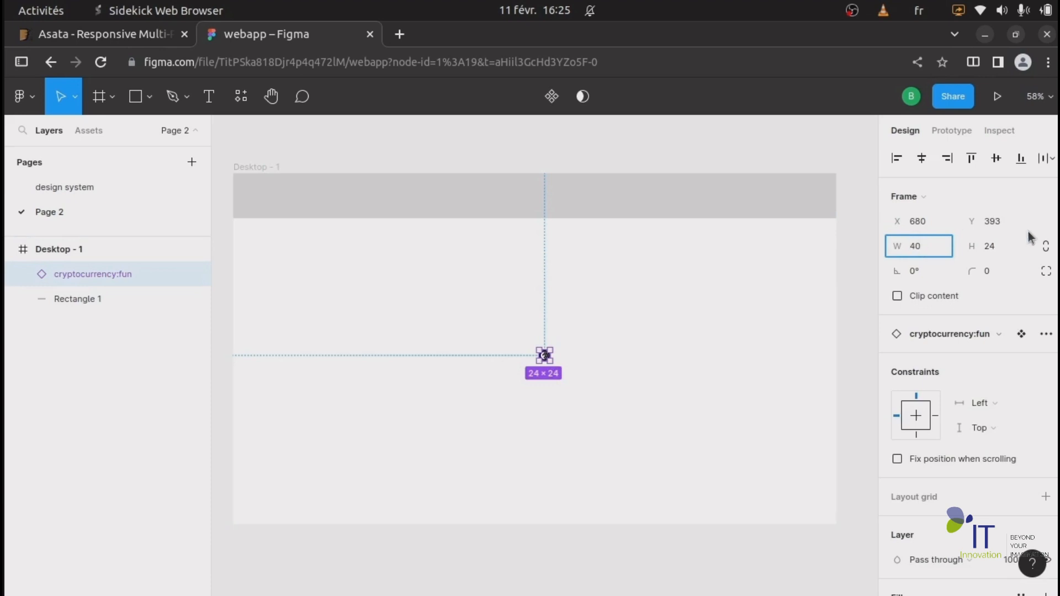
left_click(1002, 247)
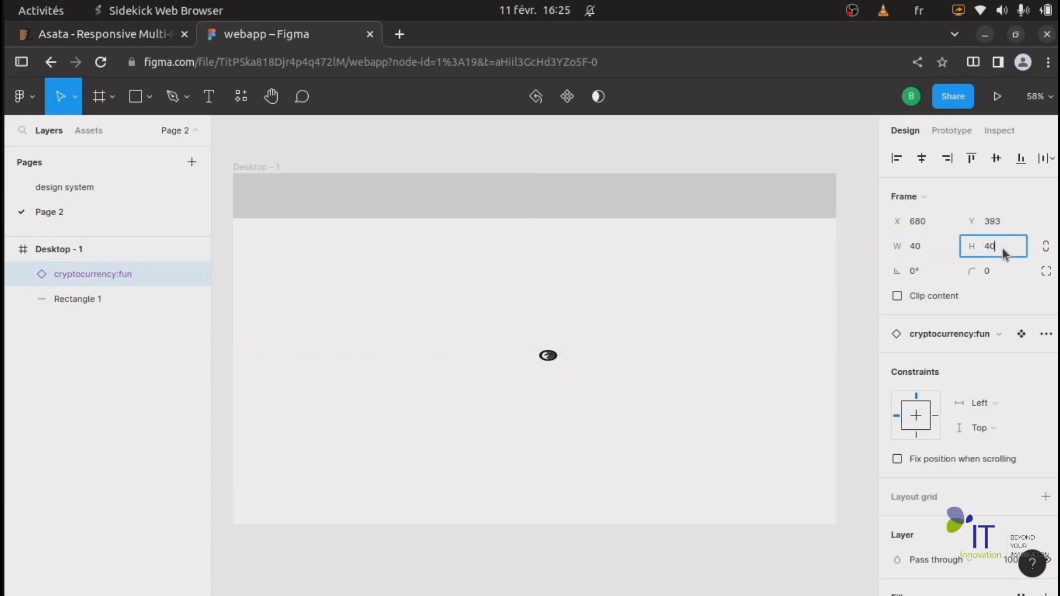
key("Return")
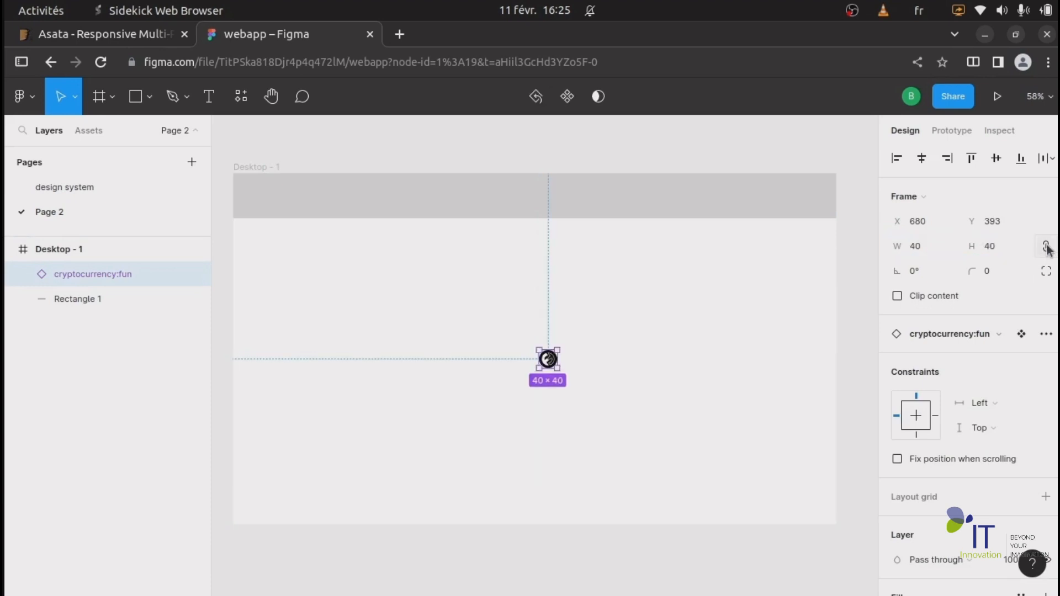
left_click_drag(548, 353, 451, 274)
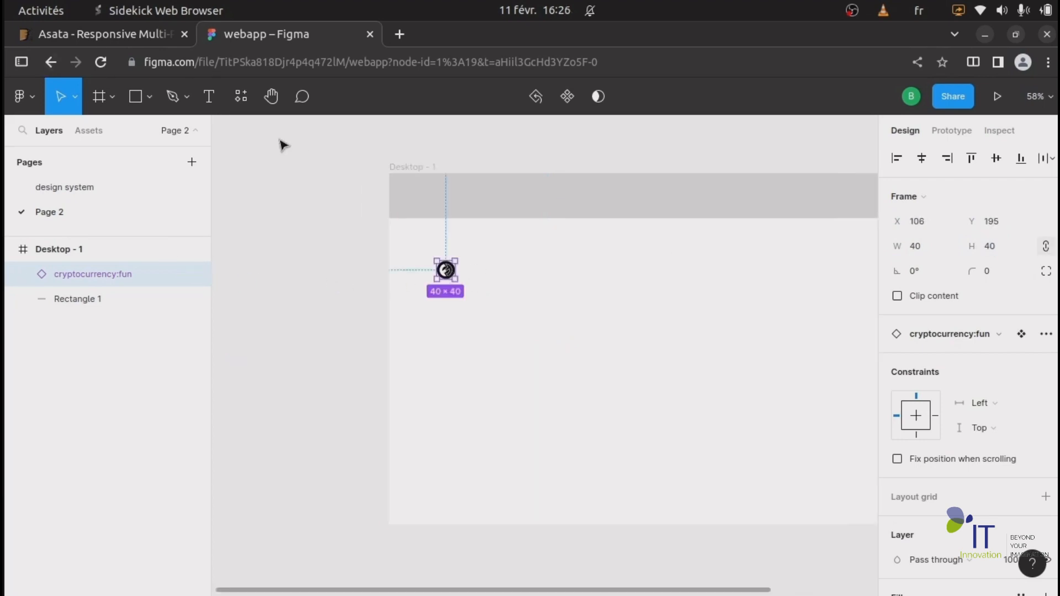
Add the text "TutoFigma" just to the right of the icon.
left_click(208, 97)
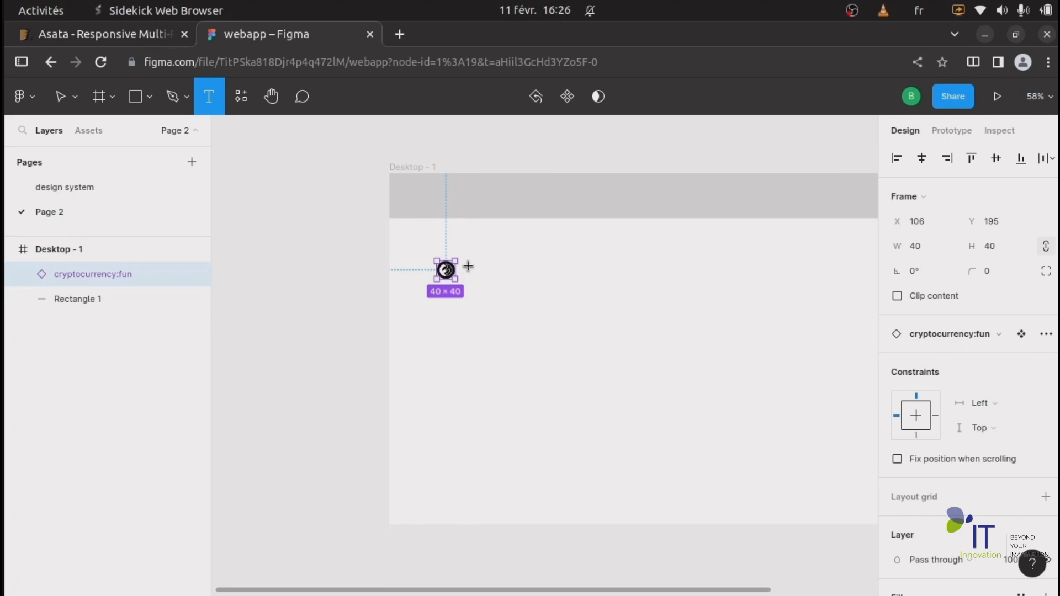
left_click(468, 266)
type("T")
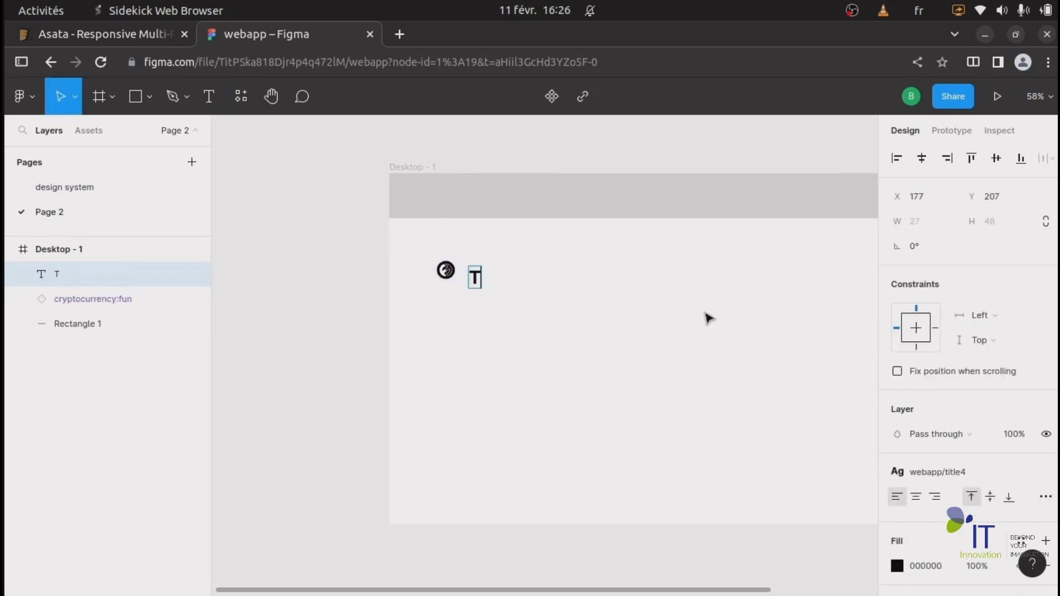
type("utoF")
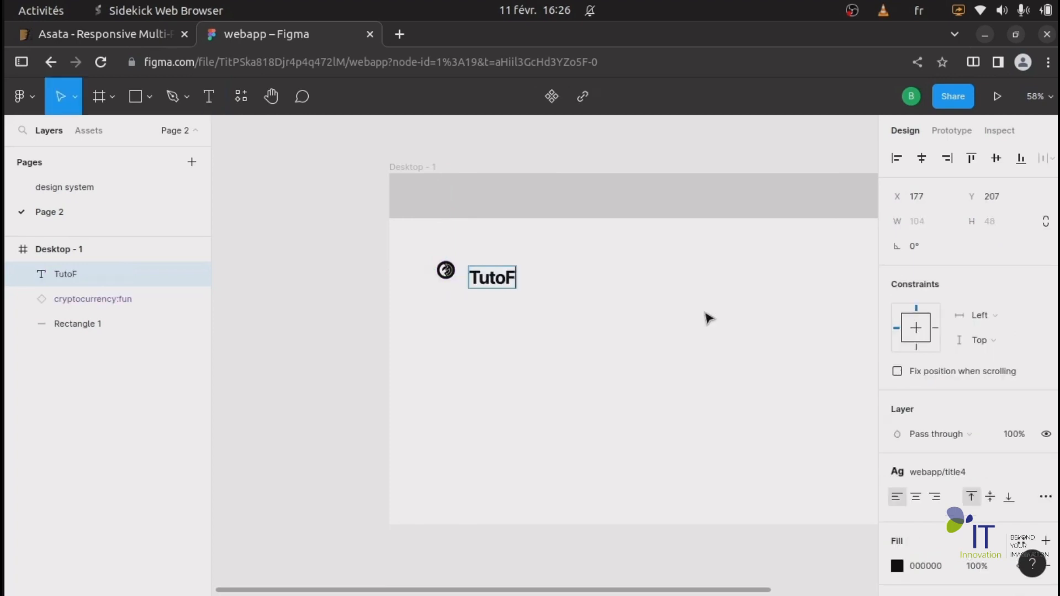
type("u")
key("BackSpace")
type("ima")
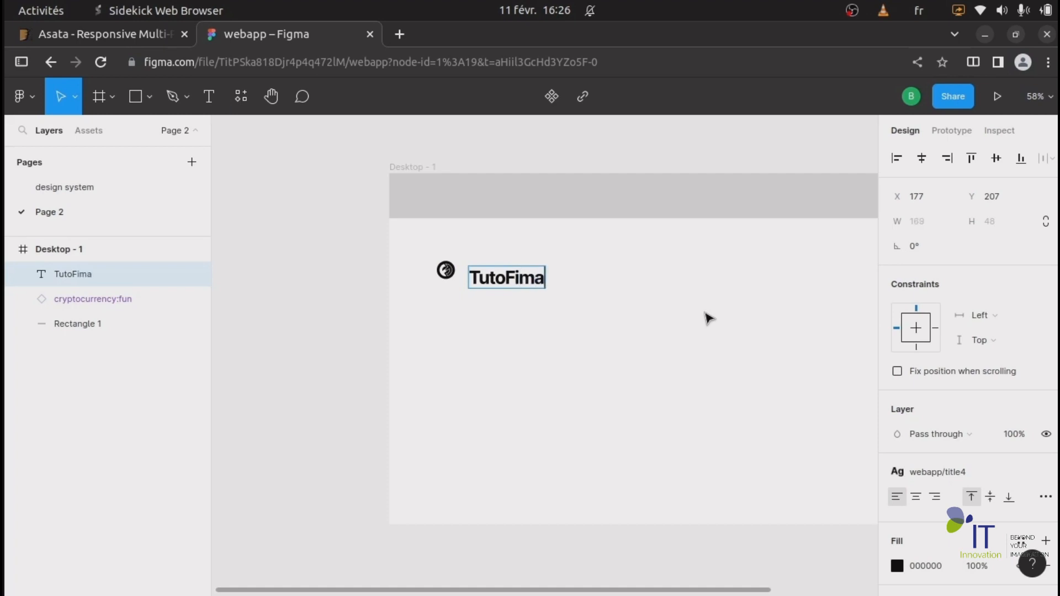
type("g")
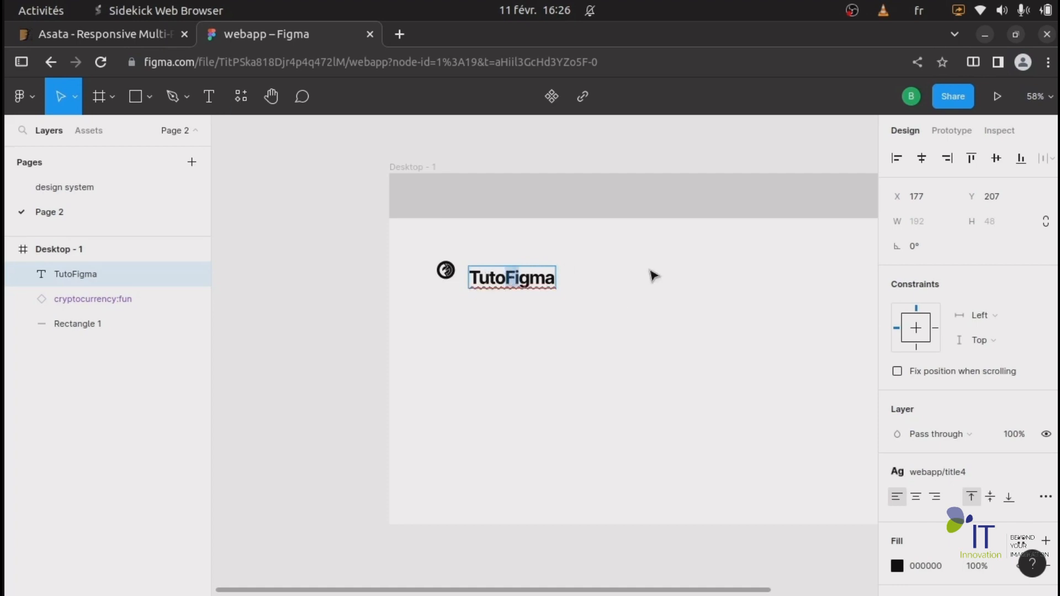
key("Escape")
Apply the webapp/pink color style to the cryptocurrency:fun icon.
left_click(445, 270)
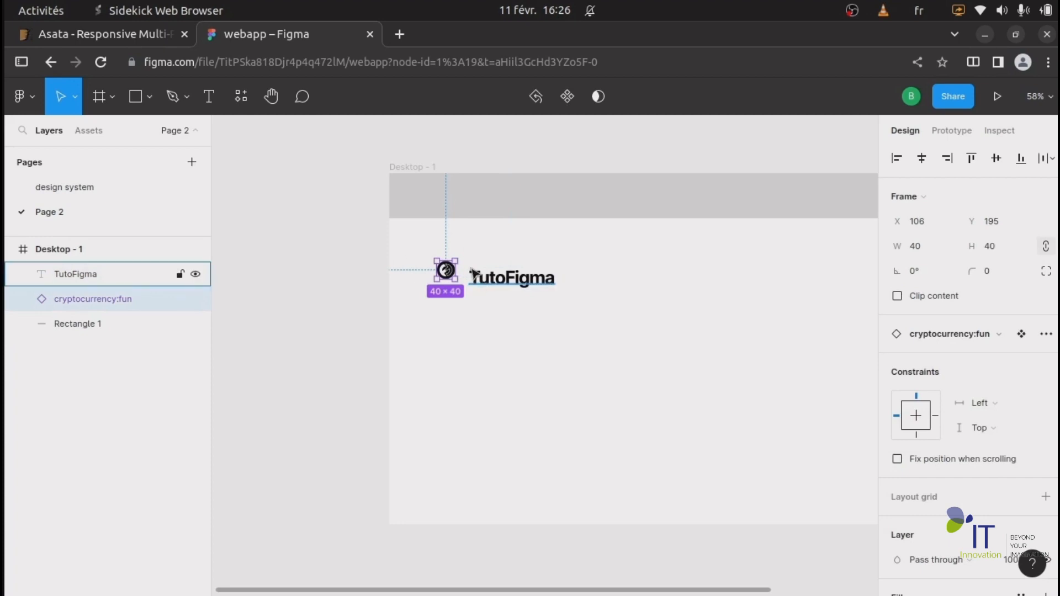
scroll(972, 444, "down", 6)
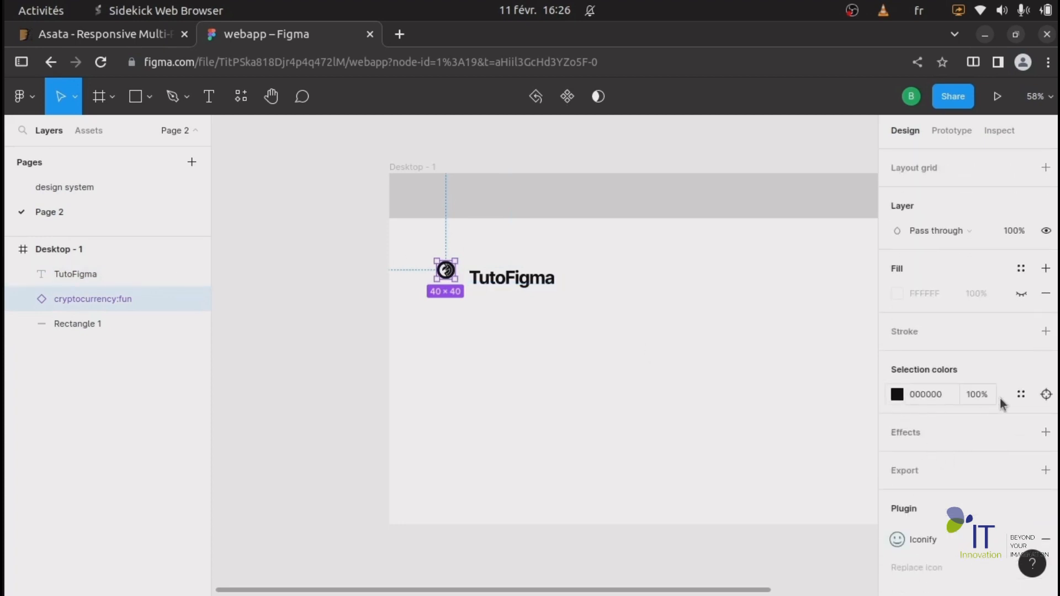
left_click(1020, 394)
left_click(809, 430)
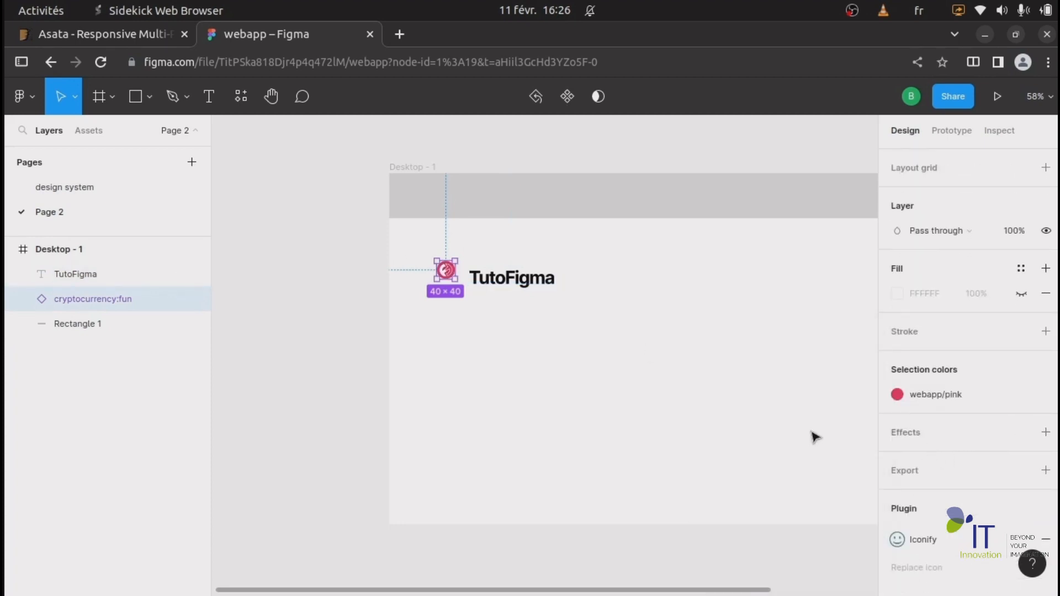
Color only the "Figma" part of the TutoFigma text with the webapp/pink style.
left_click(510, 279)
double_click(507, 275)
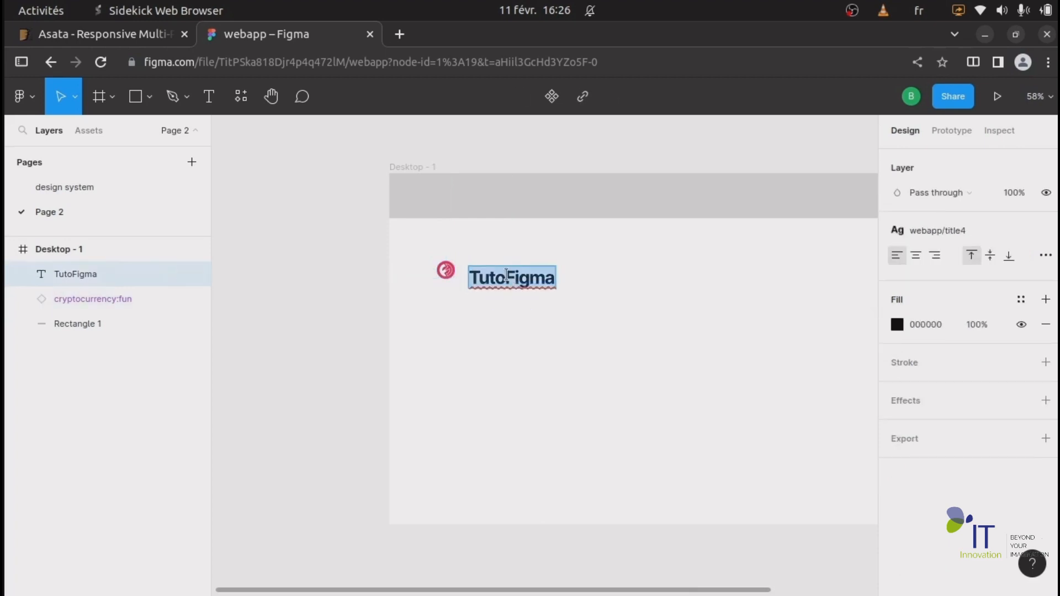
left_click(506, 278)
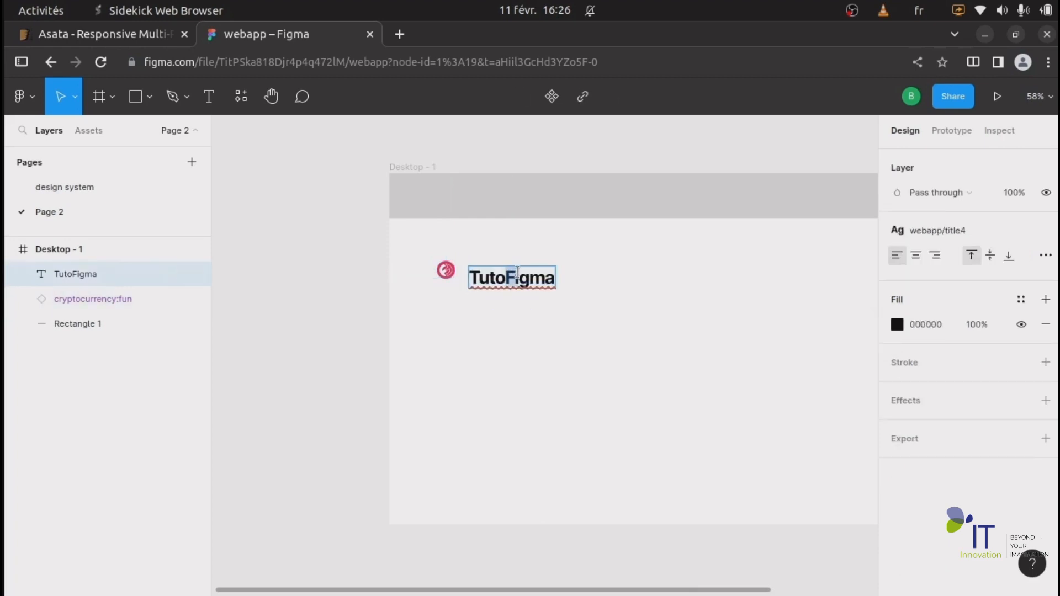
left_click_drag(517, 275, 572, 276)
left_click(1021, 300)
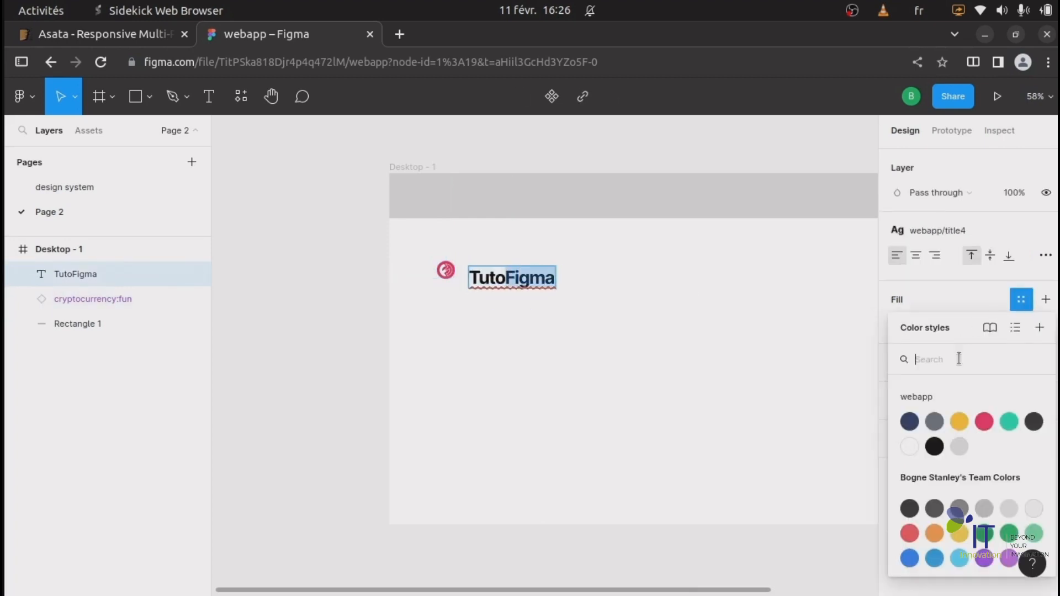
left_click(983, 421)
key("Escape")
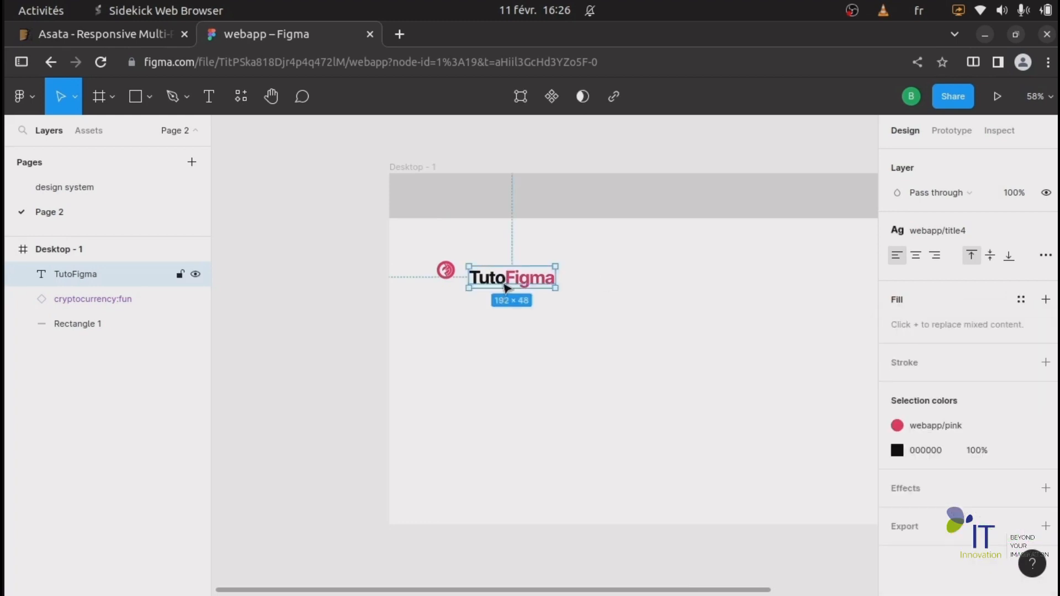
Move the TutoFigma text closer to the icon and align the vertical centers of both.
left_click_drag(503, 277, 502, 276)
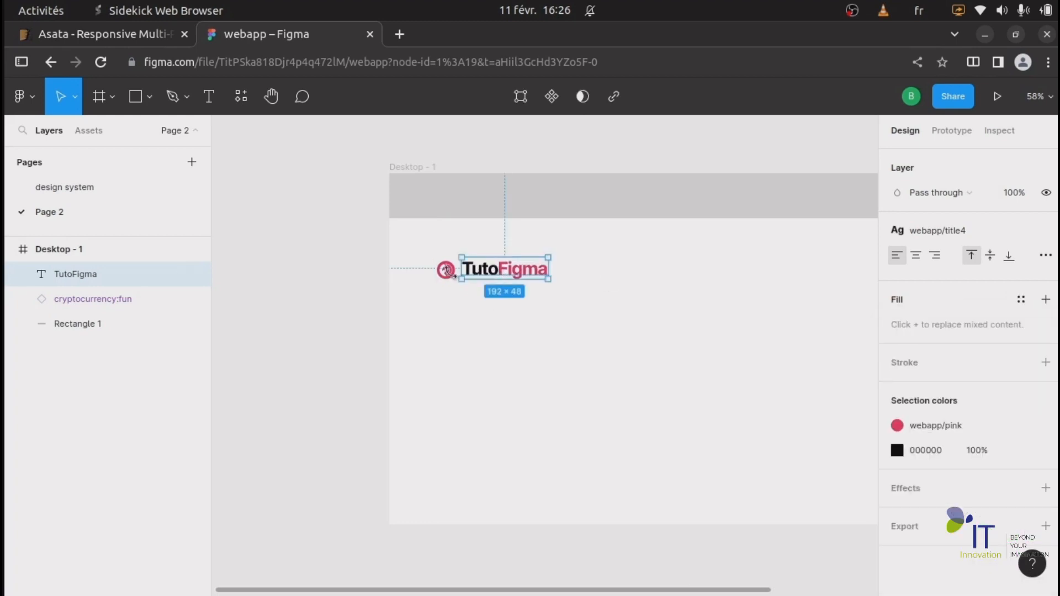
left_click(446, 270, "shift")
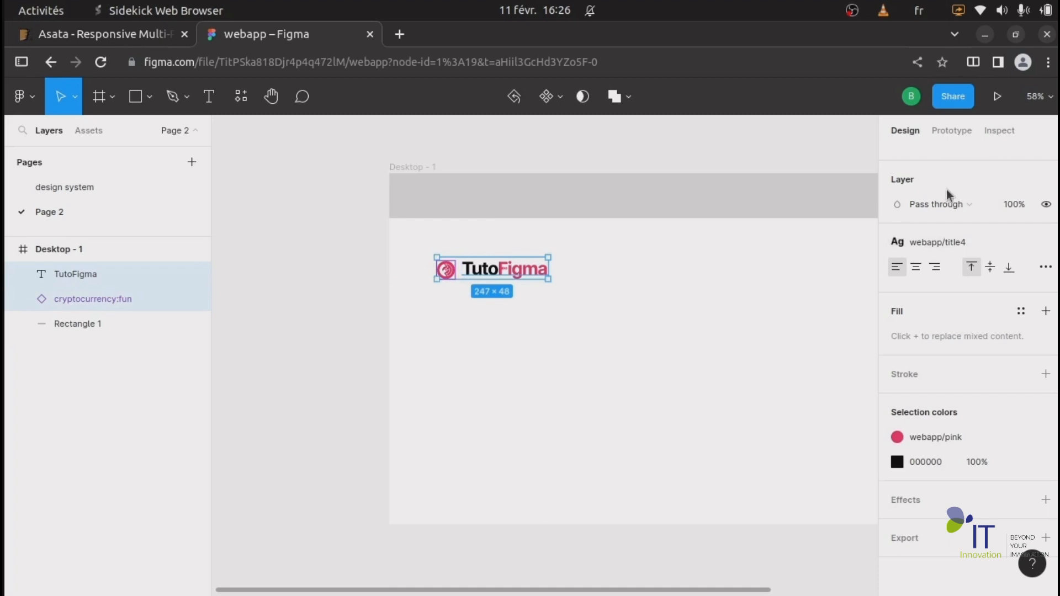
scroll(946, 190, "up", 6)
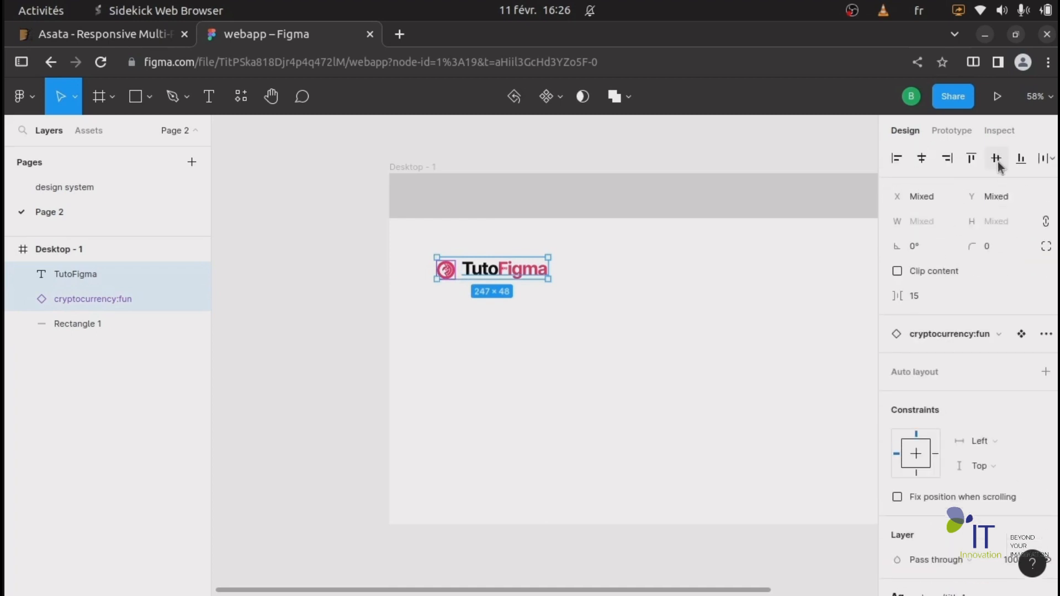
left_click(998, 161)
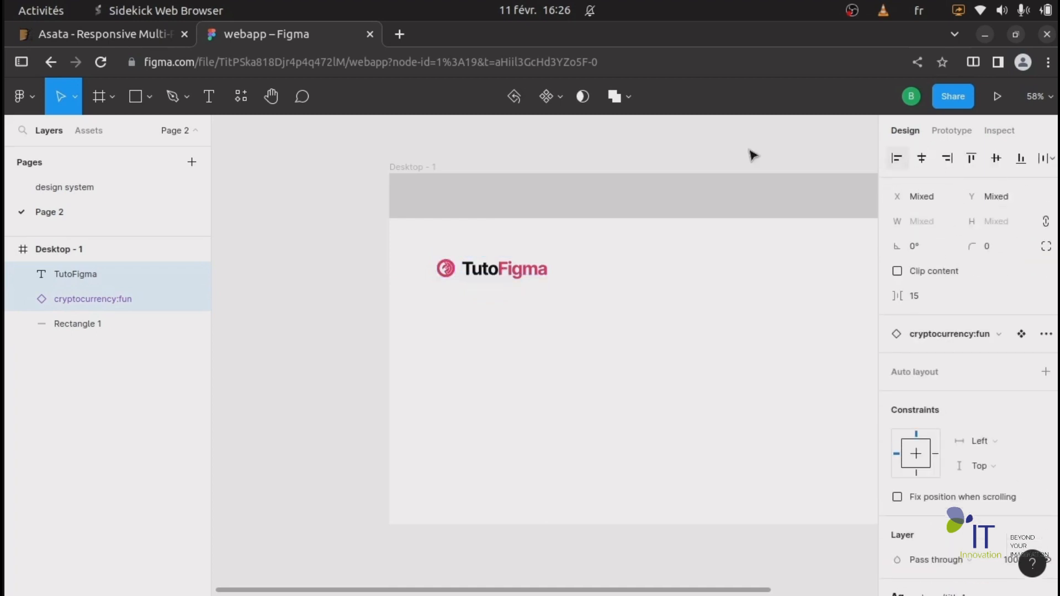
left_click(627, 284)
Nudge the TutoFigma text left to X 148 to tighten its gap to the icon.
left_click(515, 275)
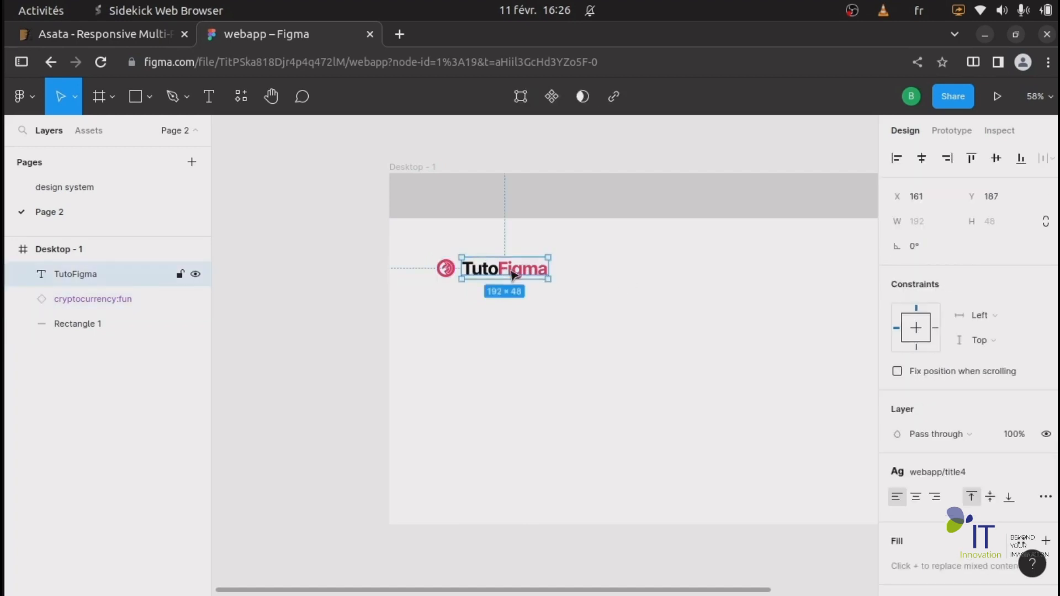
key("Left")
key("Left")
key("Left")
key("Left")
key("Left")
key("Left")
key("Left")
key("Left")
key("Left")
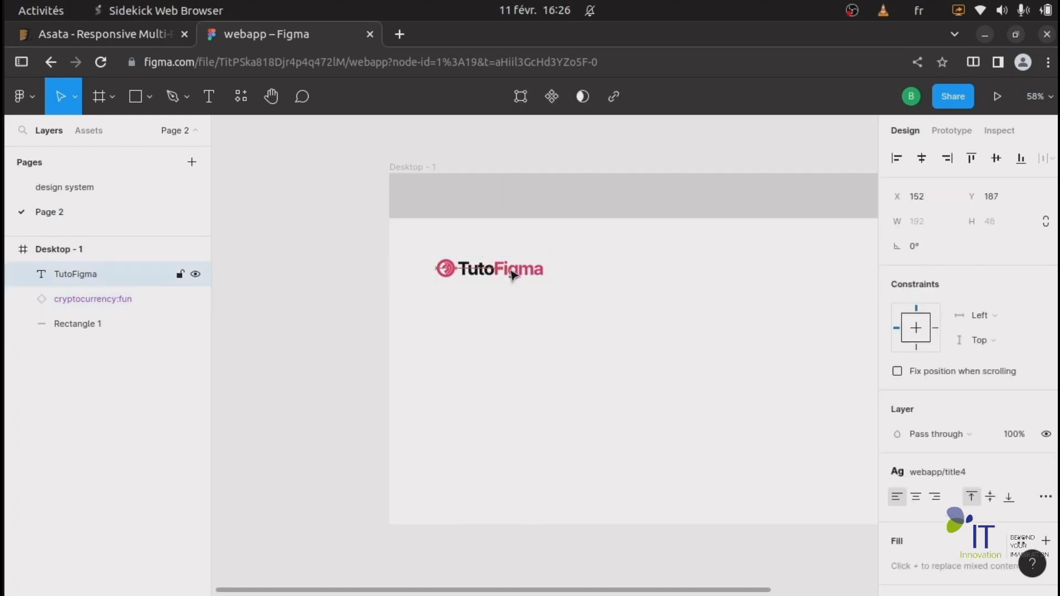
key("Left")
key("Left")
key("Left")
key("Left")
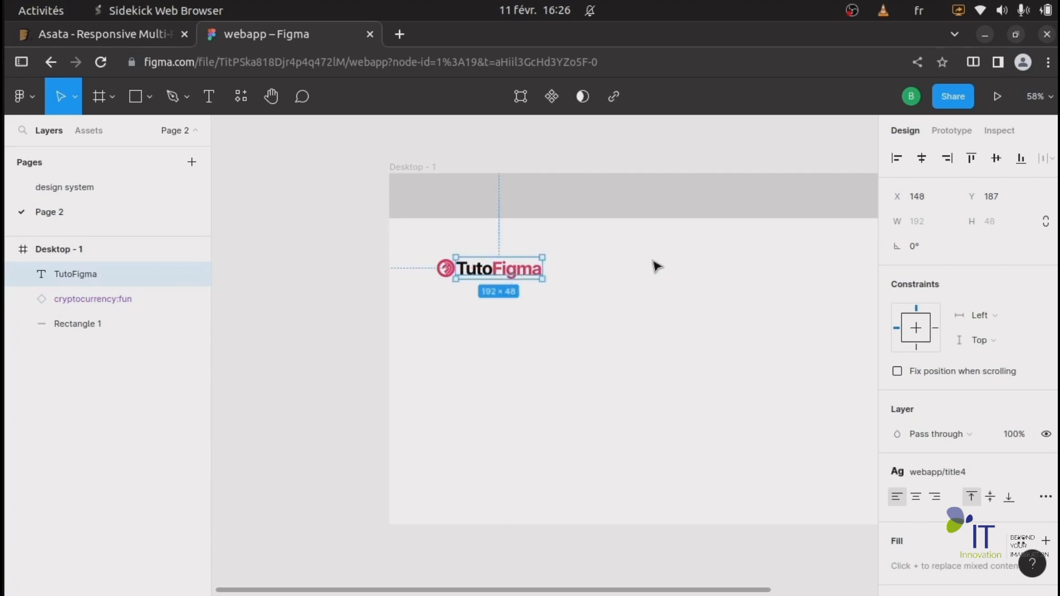
Group the icon with the TutoFigma text and turn the group into a component.
left_click(440, 267, "shift")
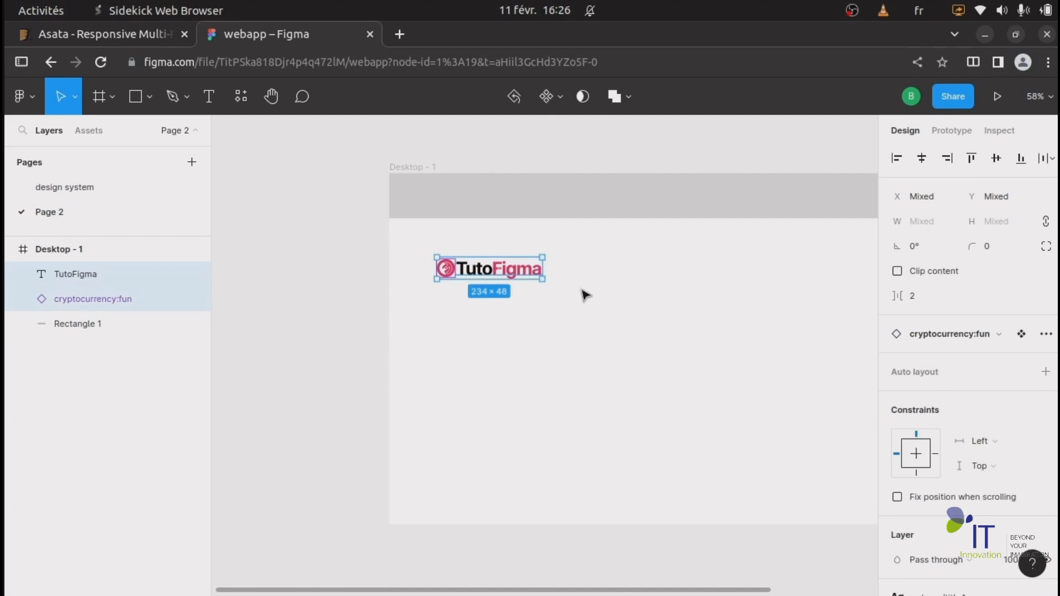
key("ctrl+g")
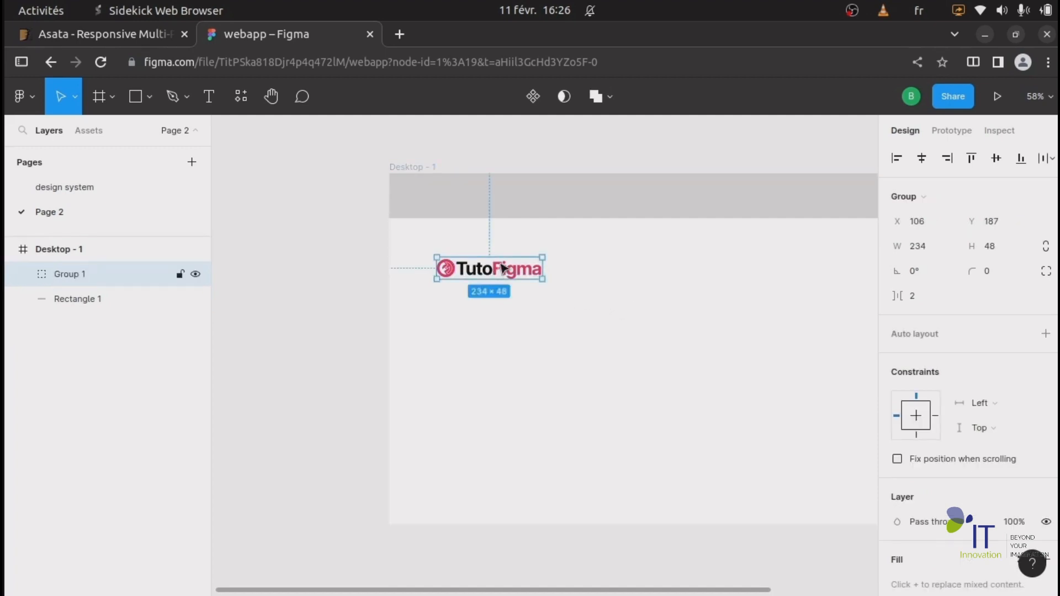
right_click(503, 270)
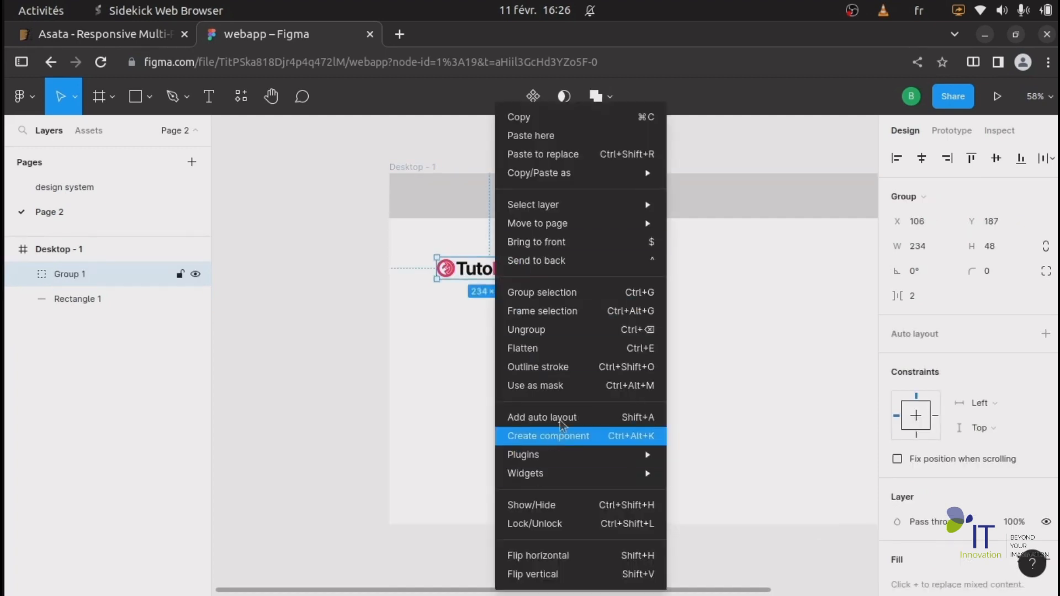
left_click(554, 436)
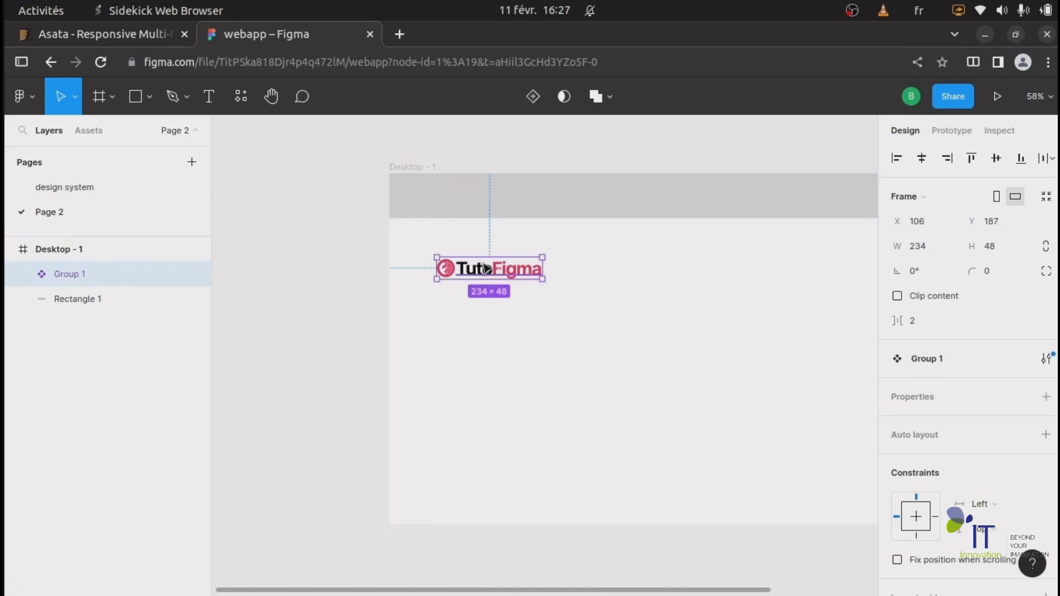
Move the TutoFigma logo component from Page 2 into the Design système molecules section of the design system page, at X 42, Y 50.
key("Delete")
left_click(54, 186)
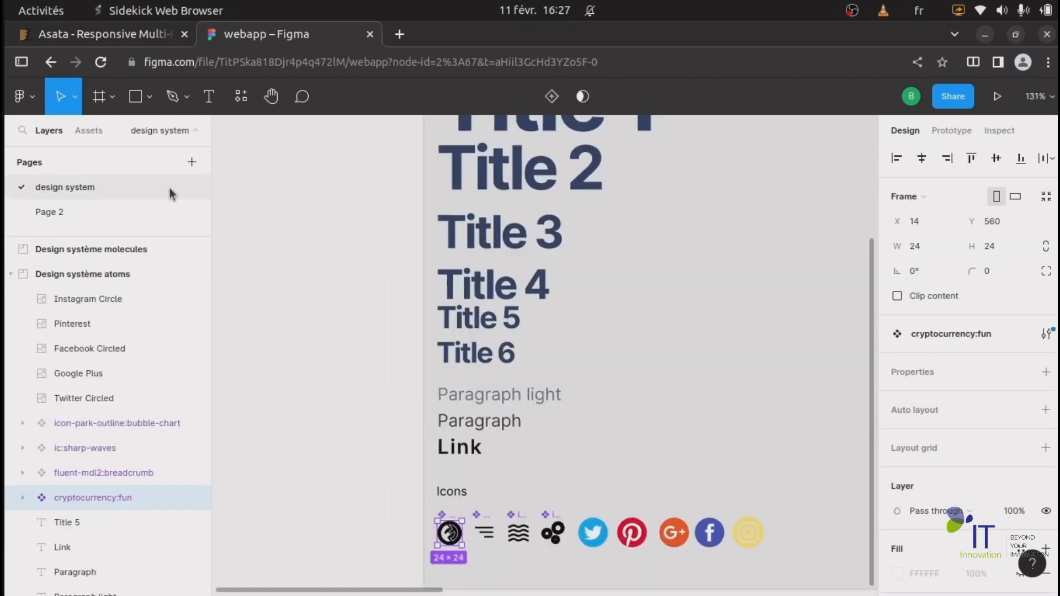
scroll(571, 269, "right", 1)
scroll(572, 269, "down", 5)
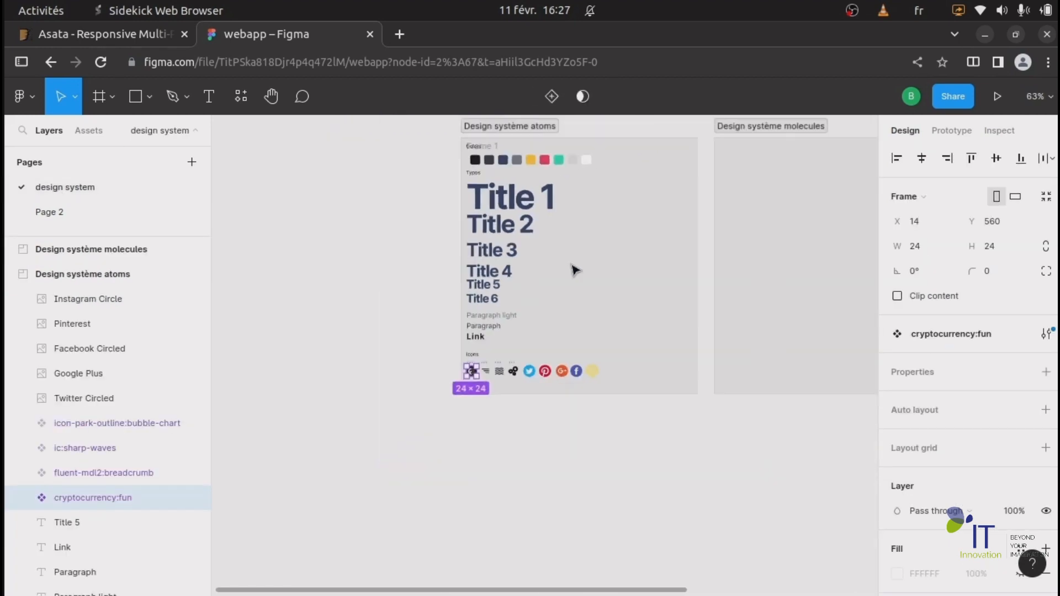
scroll(665, 243, "down", 3)
scroll(663, 243, "up", 3)
scroll(662, 243, "right", 5)
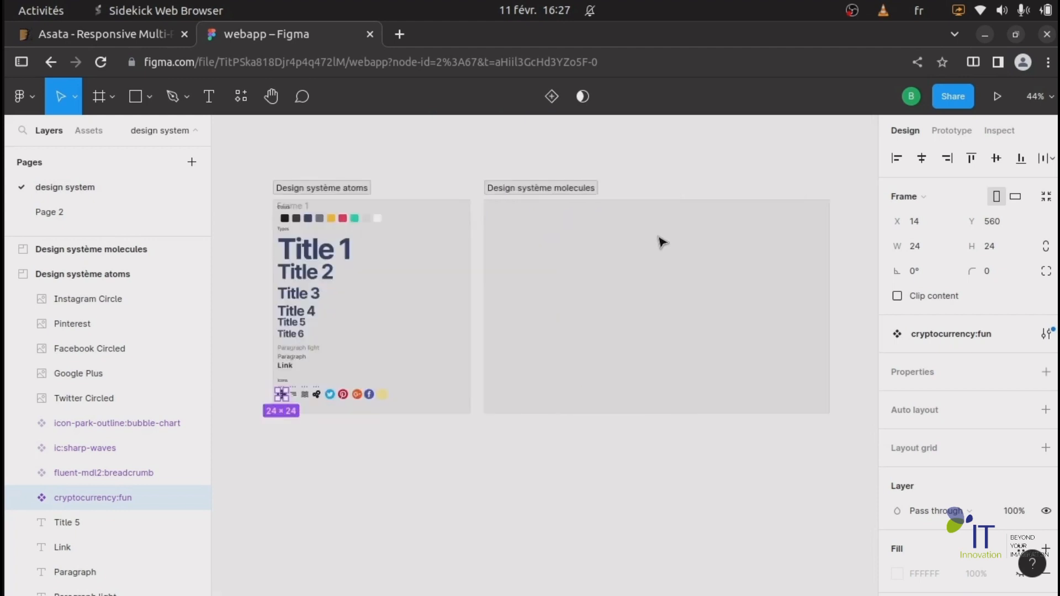
left_click(521, 188)
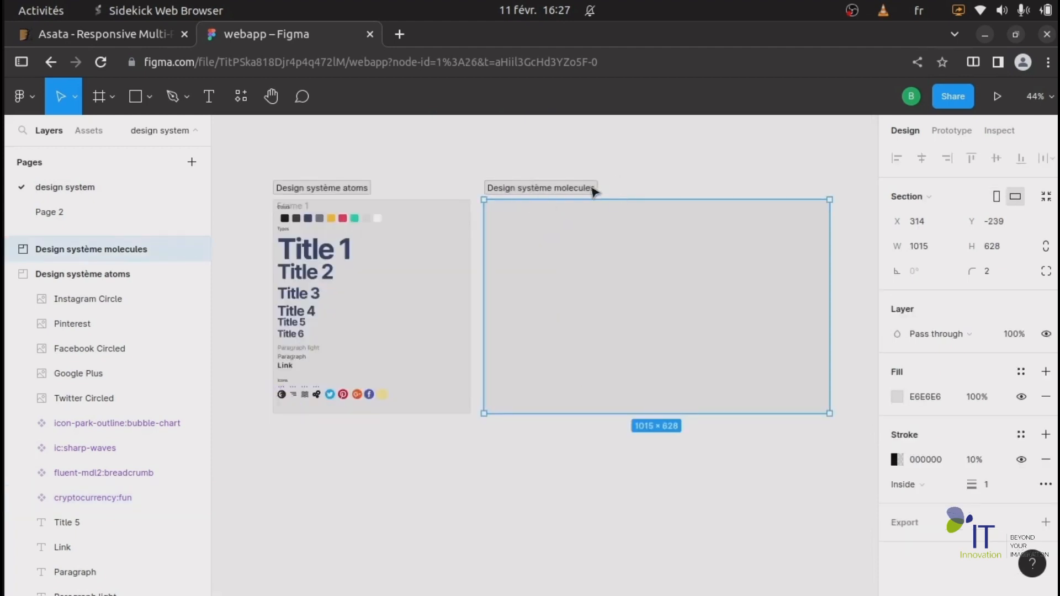
key("ctrl+v")
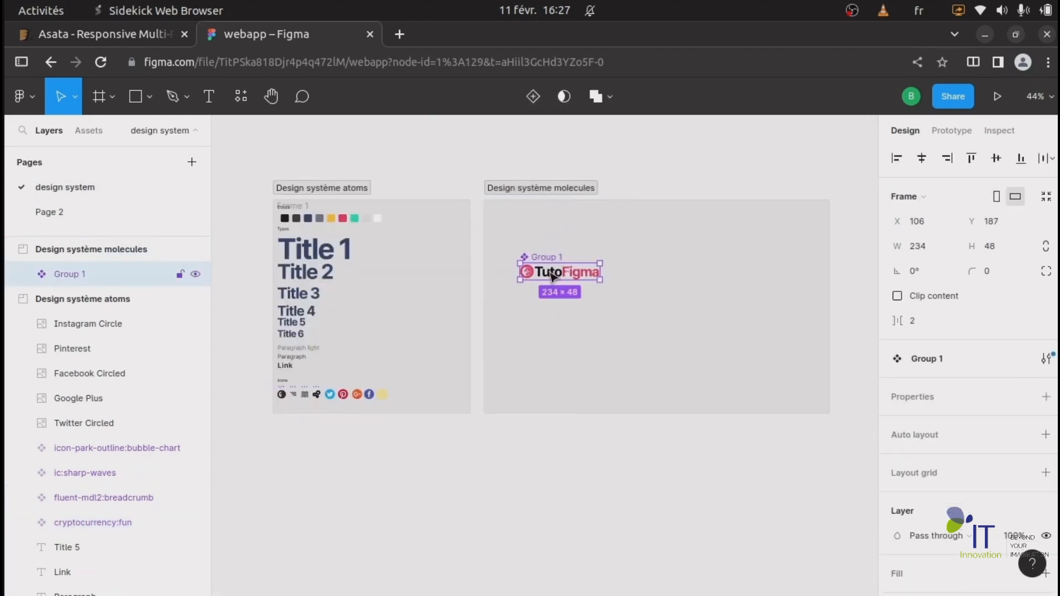
left_click_drag(553, 276, 531, 230)
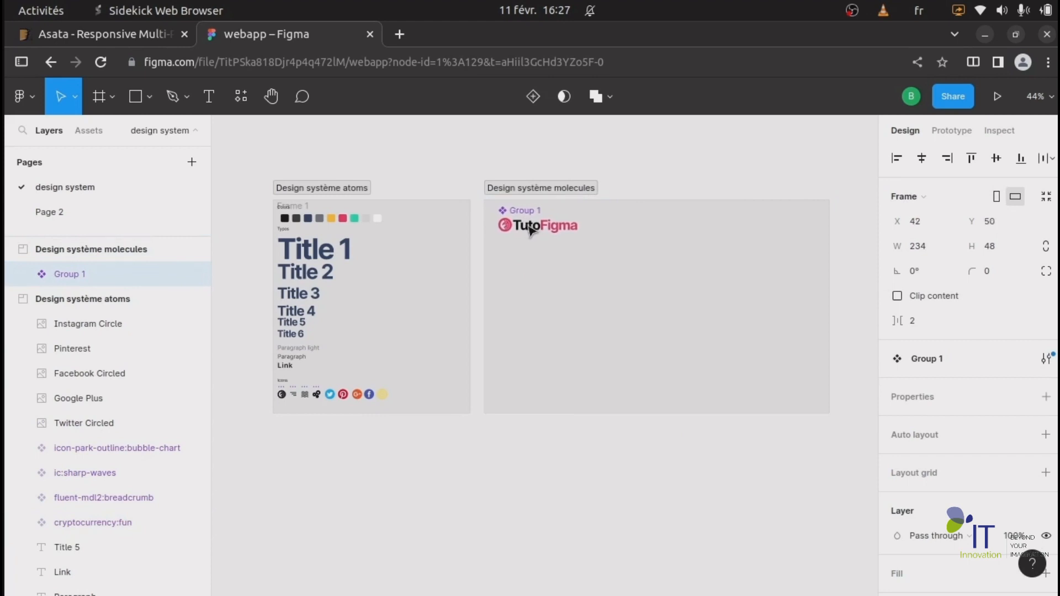
left_click(433, 158)
Try out an instance of the logo component by duplicating it below the original, and remove the copy.
left_click(538, 229)
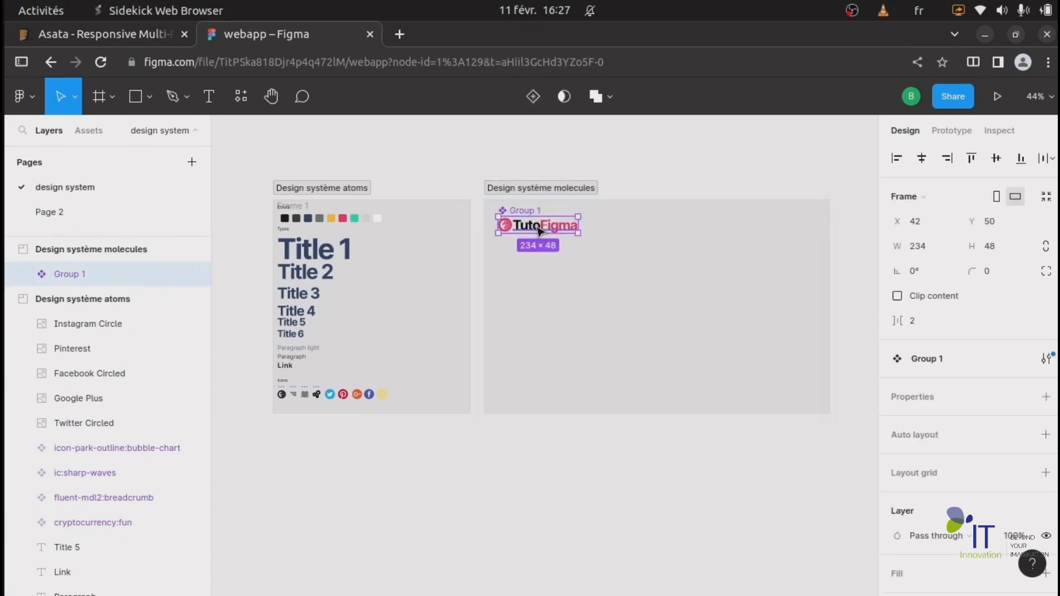
key("ctrl+d")
left_click_drag(540, 231, 594, 272)
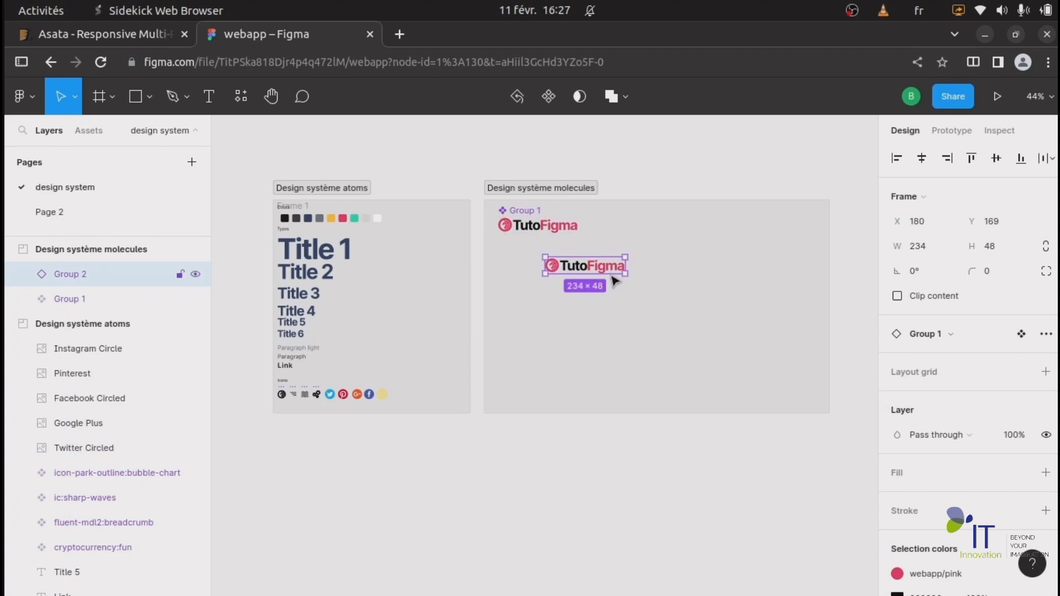
key("Delete")
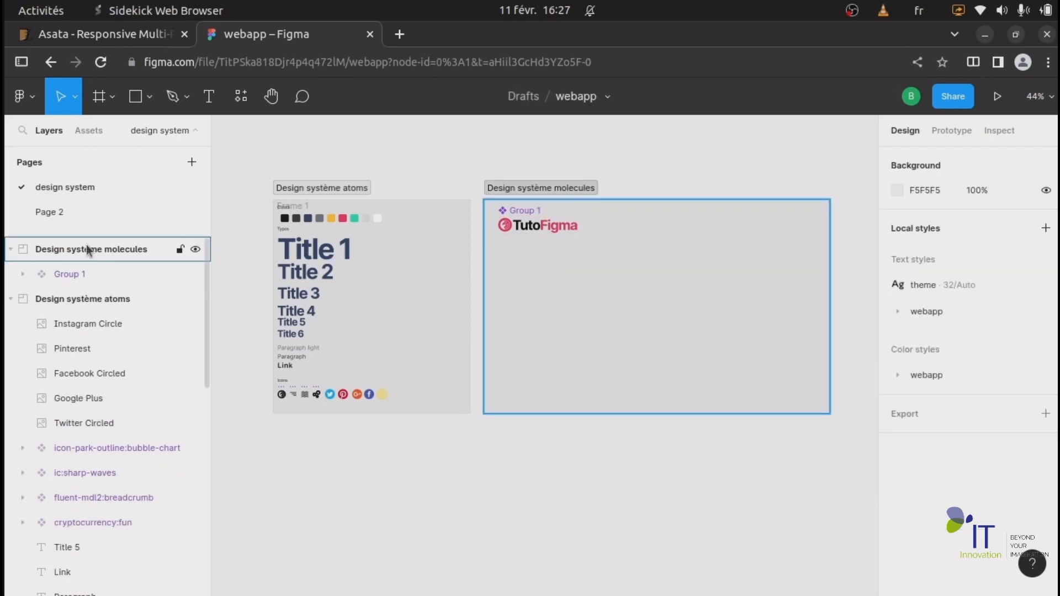
Paste a TutoFigma logo instance into the header of Desktop - 1 on Page 2 and align its vertical center with the gray header rectangle.
left_click(40, 218)
left_click(431, 189)
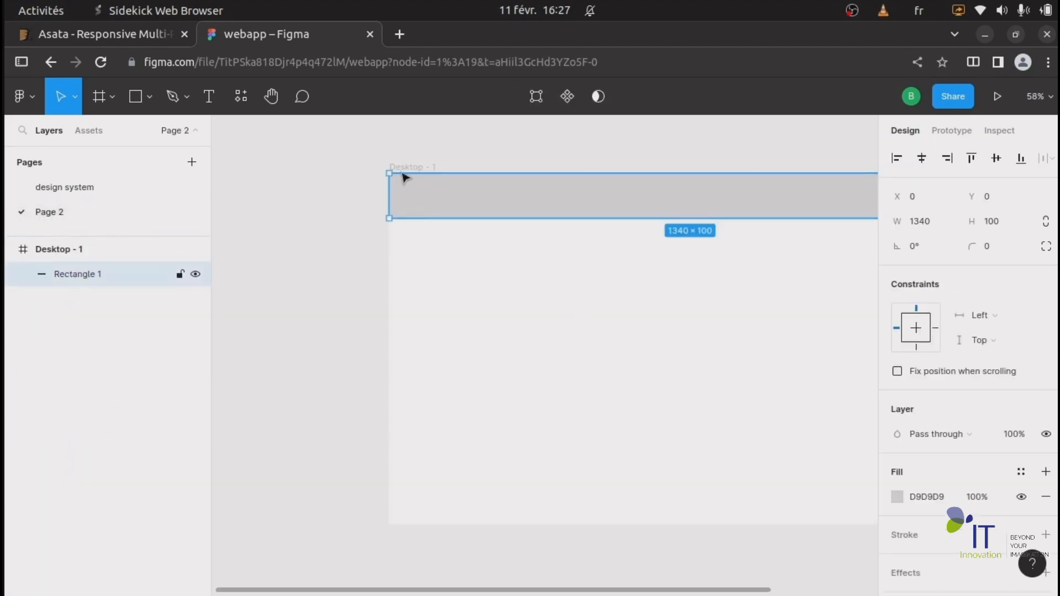
key("ctrl+v")
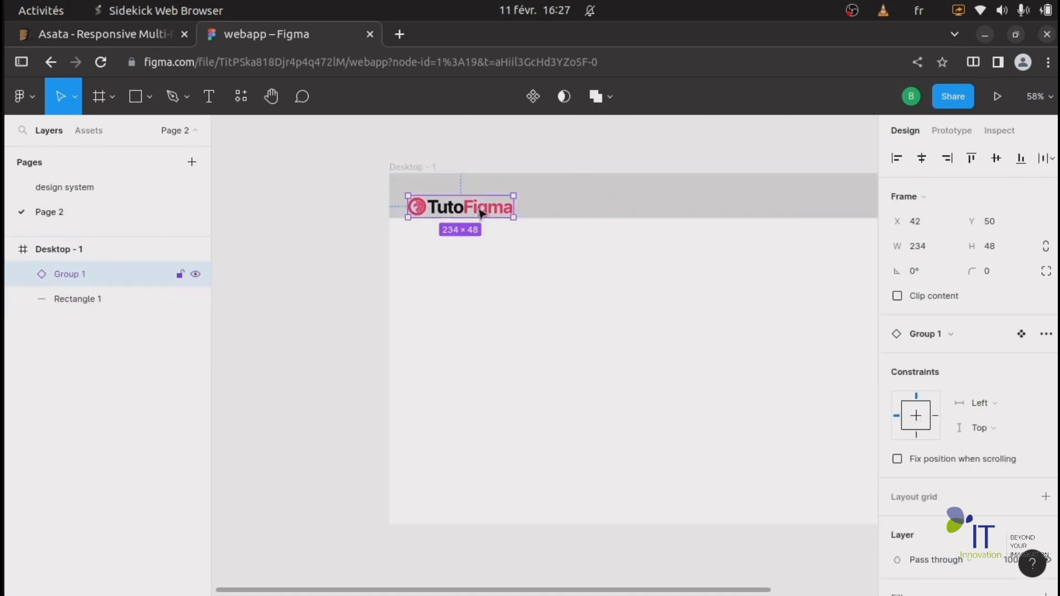
left_click(611, 204)
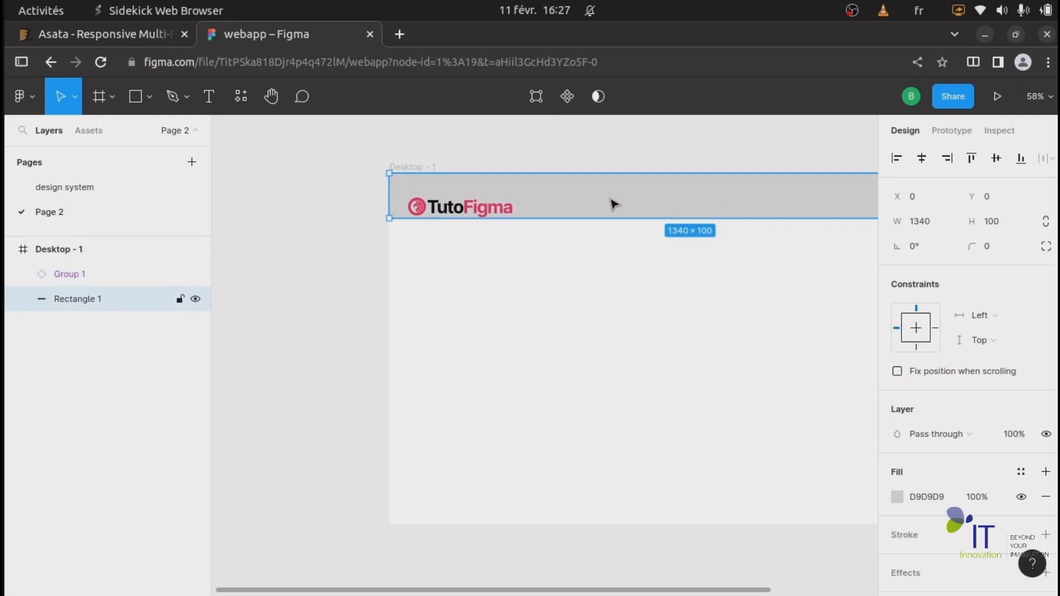
left_click(482, 213, "shift")
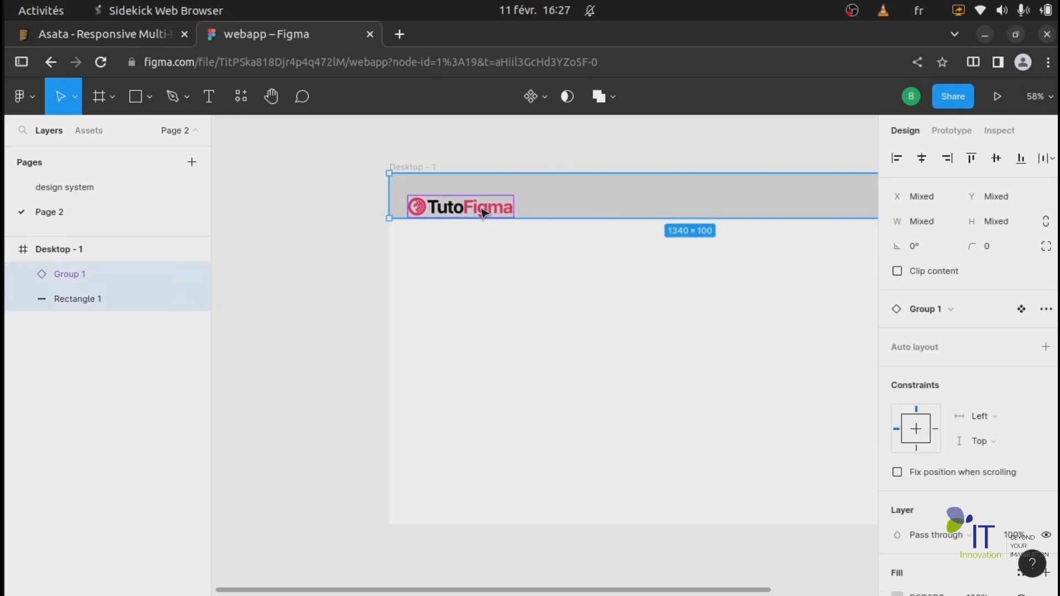
left_click(996, 159)
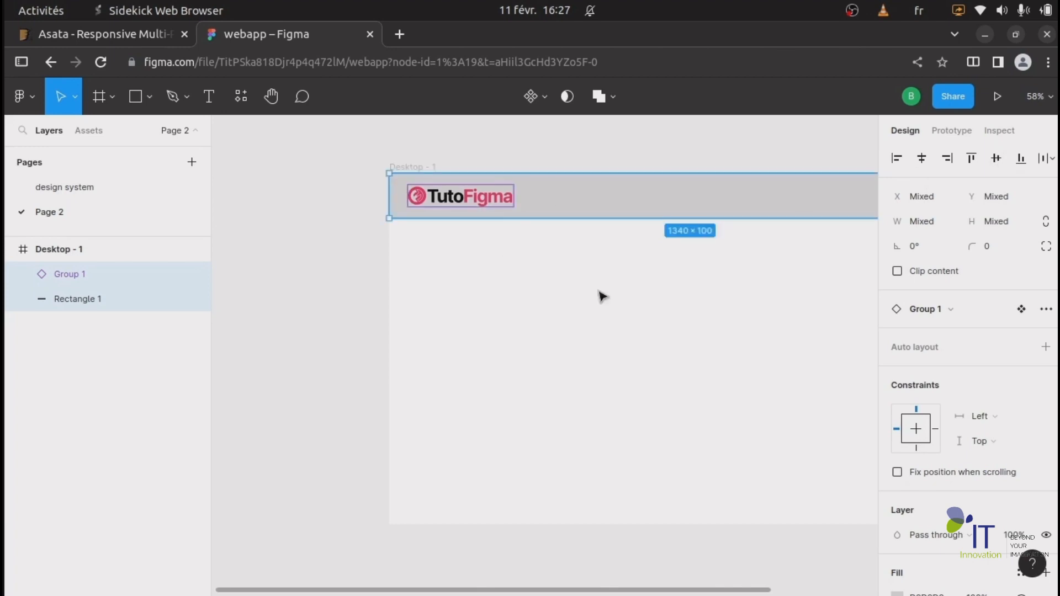
Check the navigation menu of the Asata template and add a "Home" text below the header bar in Desktop - 1.
scroll(508, 241, "down", 3)
scroll(512, 243, "up", 2)
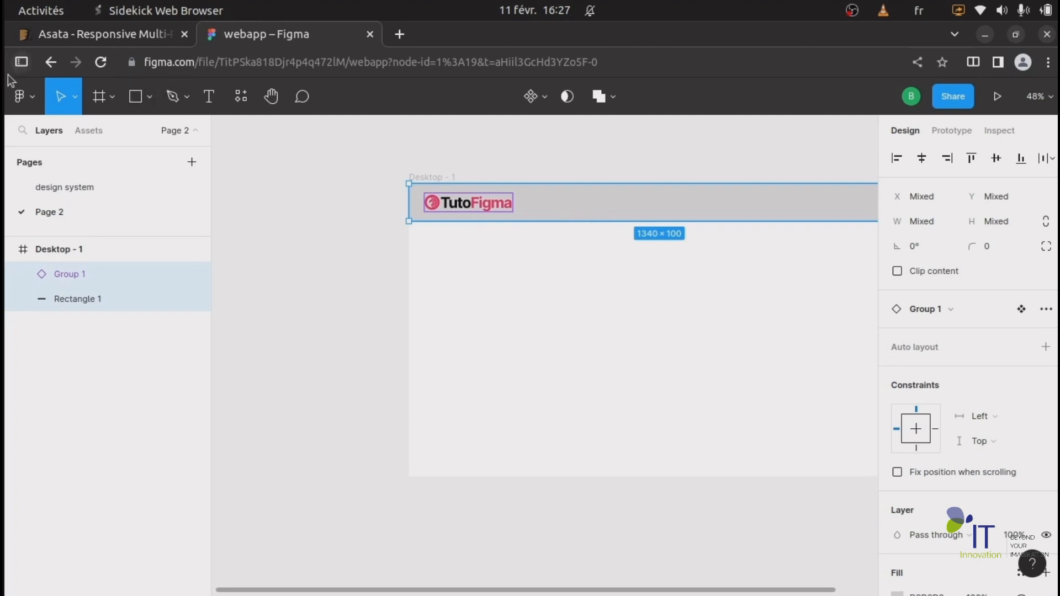
left_click(44, 37)
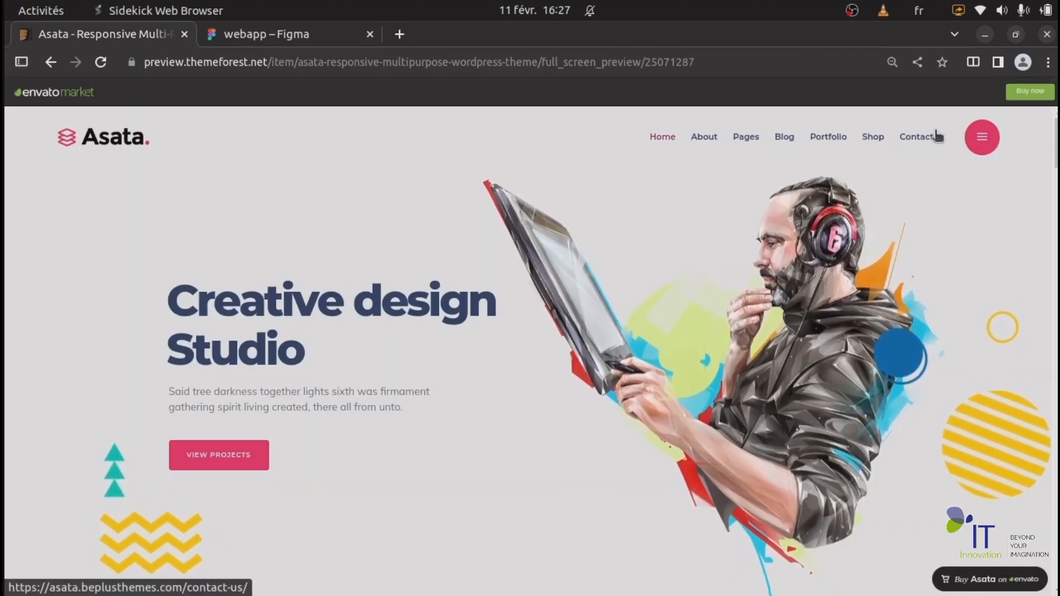
left_click(224, 36)
left_click(606, 275)
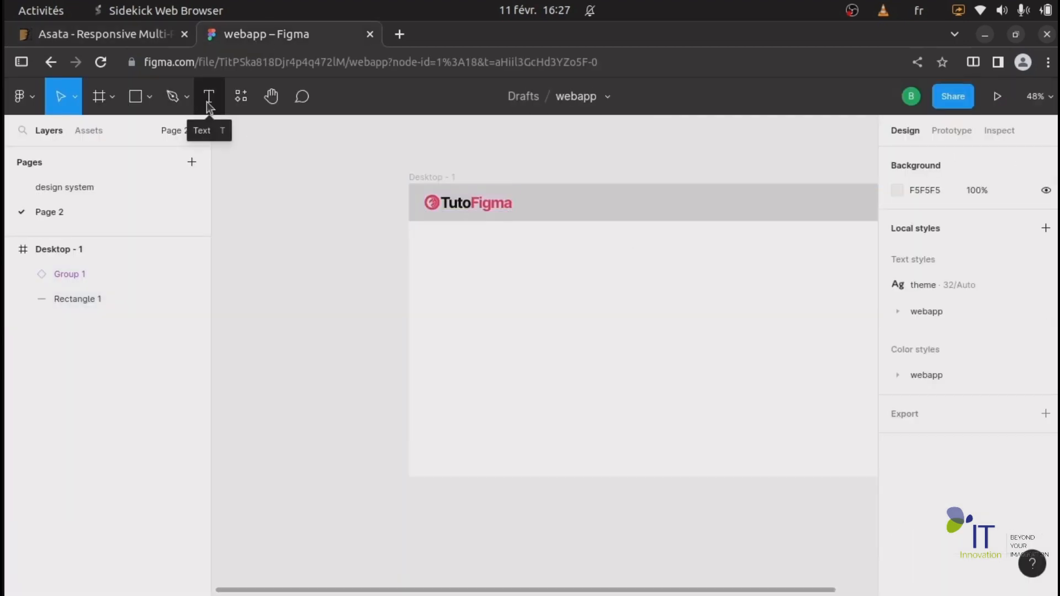
left_click(209, 100)
left_click(516, 281)
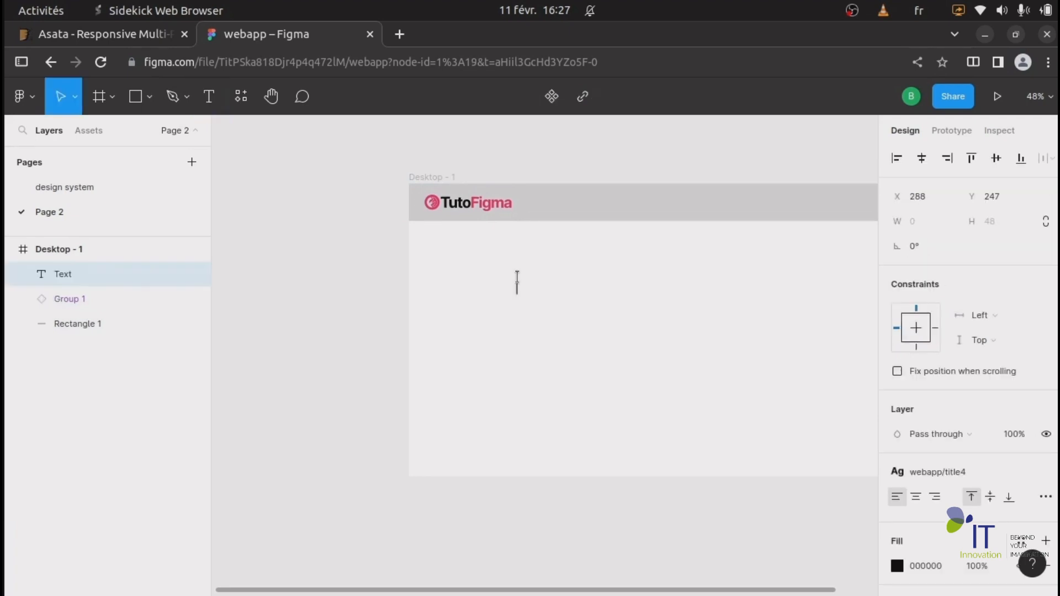
type("Home")
key("Escape")
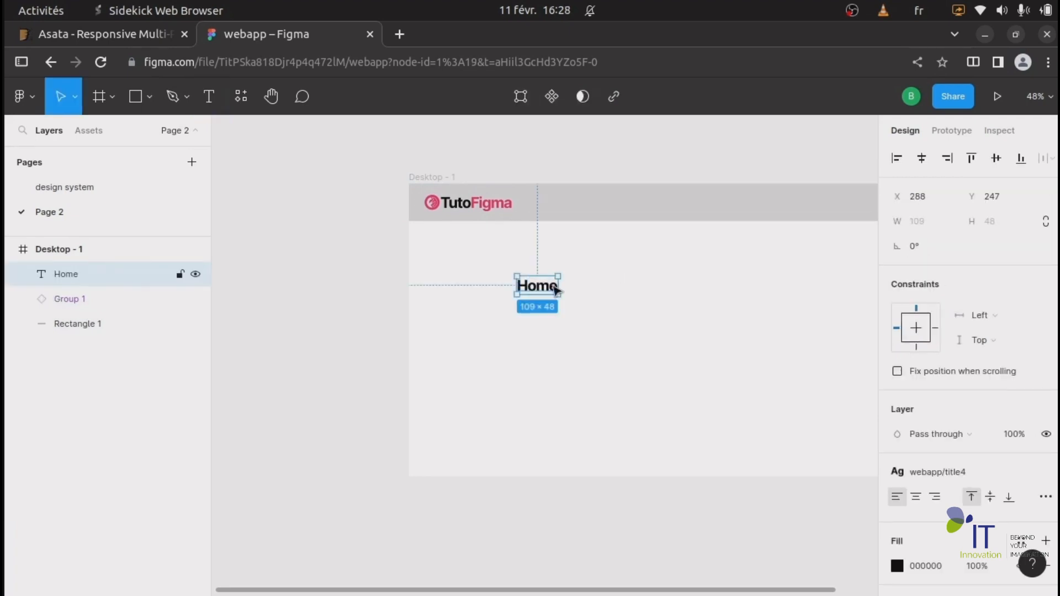
Revisit the Asata template and inspect the styles of the Link sample in the Design système atoms section.
left_click(100, 35)
left_click(254, 36)
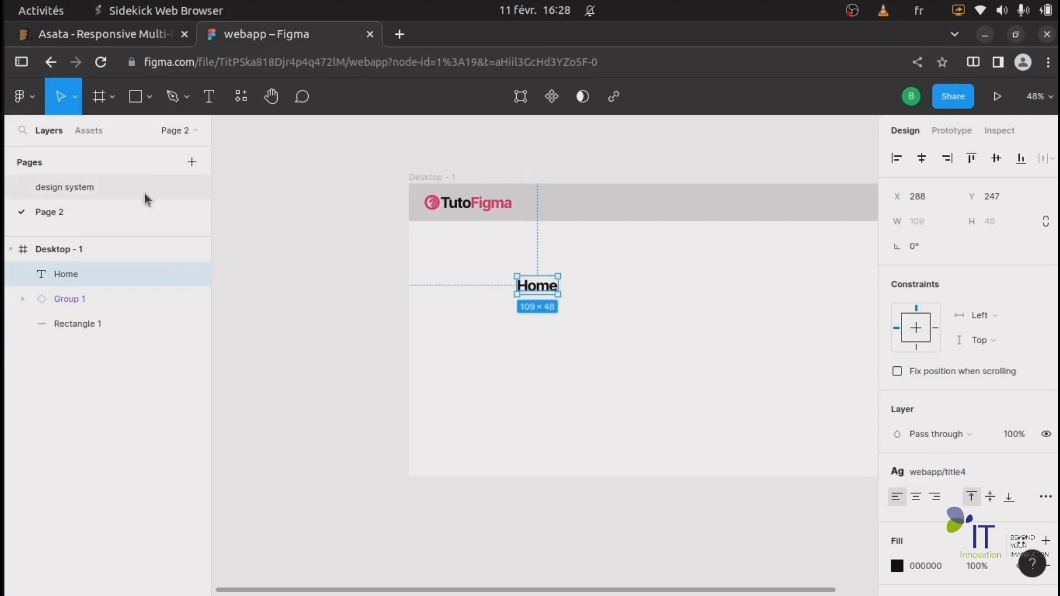
left_click(110, 186)
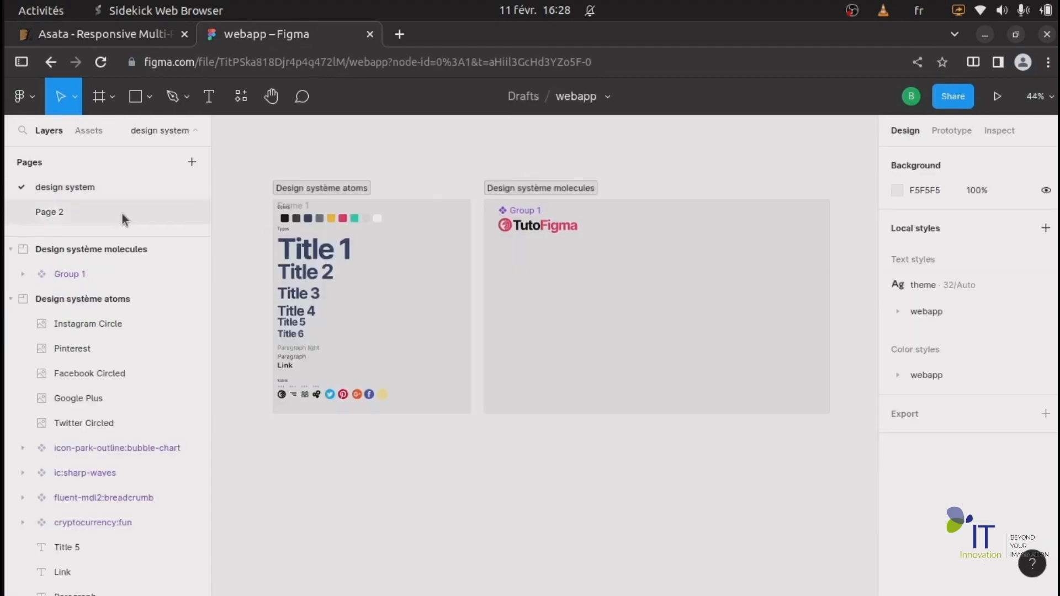
left_click(287, 369)
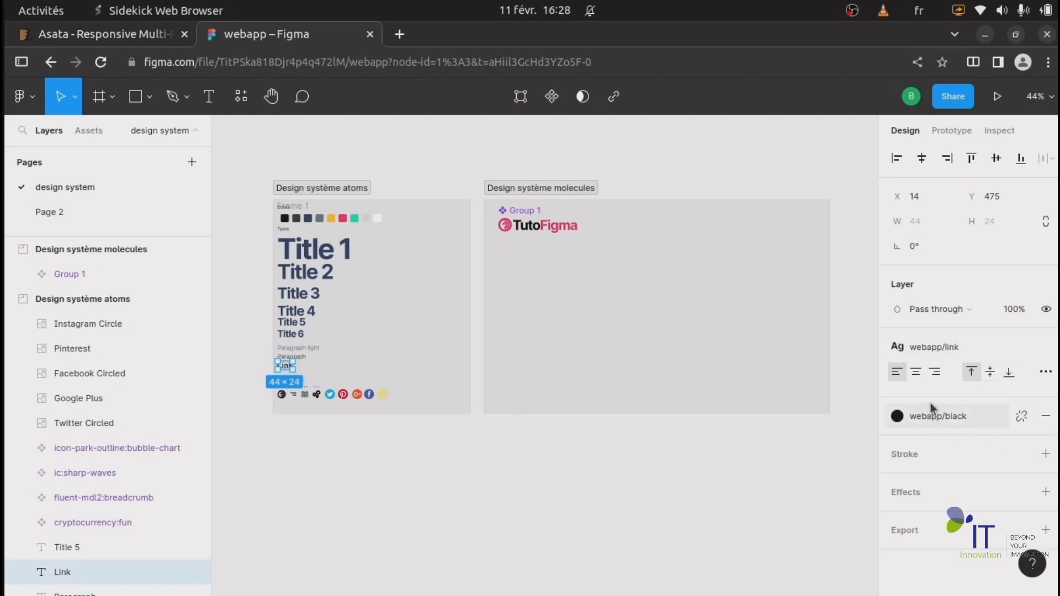
Detach the webapp/black color style from the Link sample and apply it again.
left_click(1020, 415)
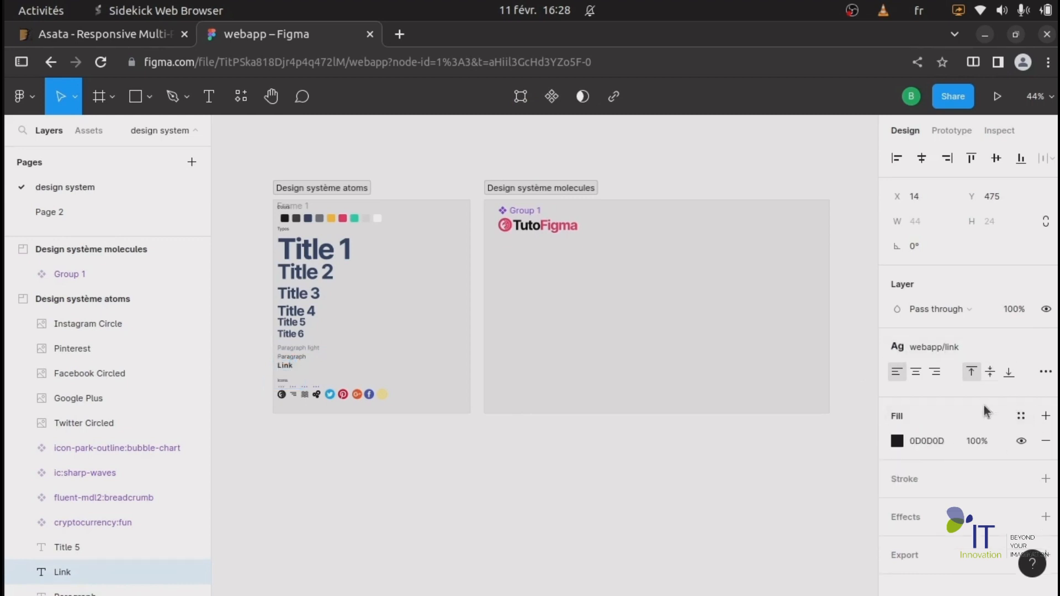
left_click(1020, 415)
left_click(935, 467)
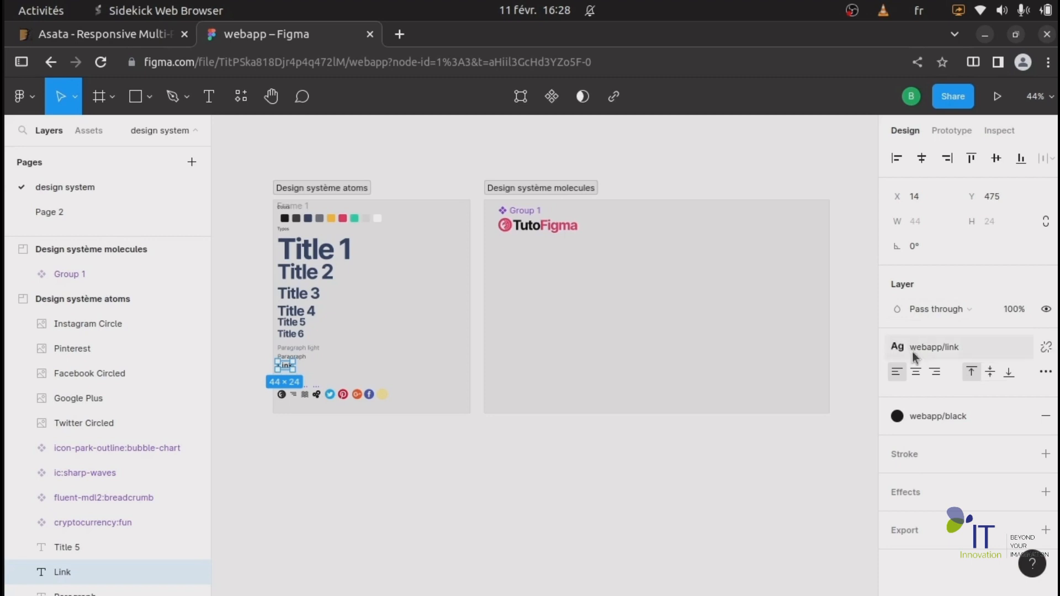
Detach the webapp/link text style from the Link sample, and open the creation form for a new text style before dismissing it.
left_click(1043, 350)
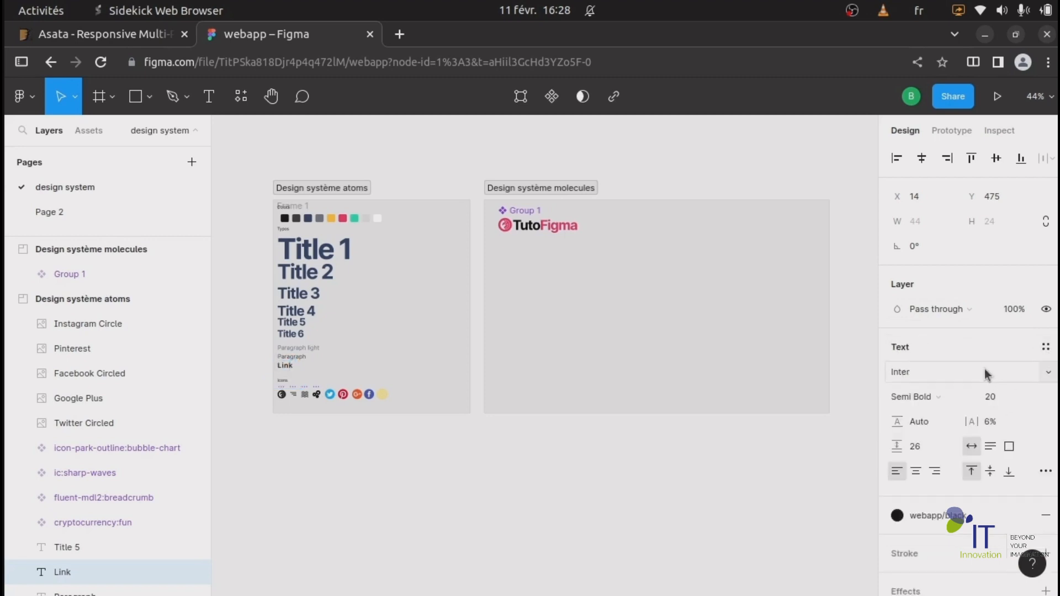
left_click(1045, 346)
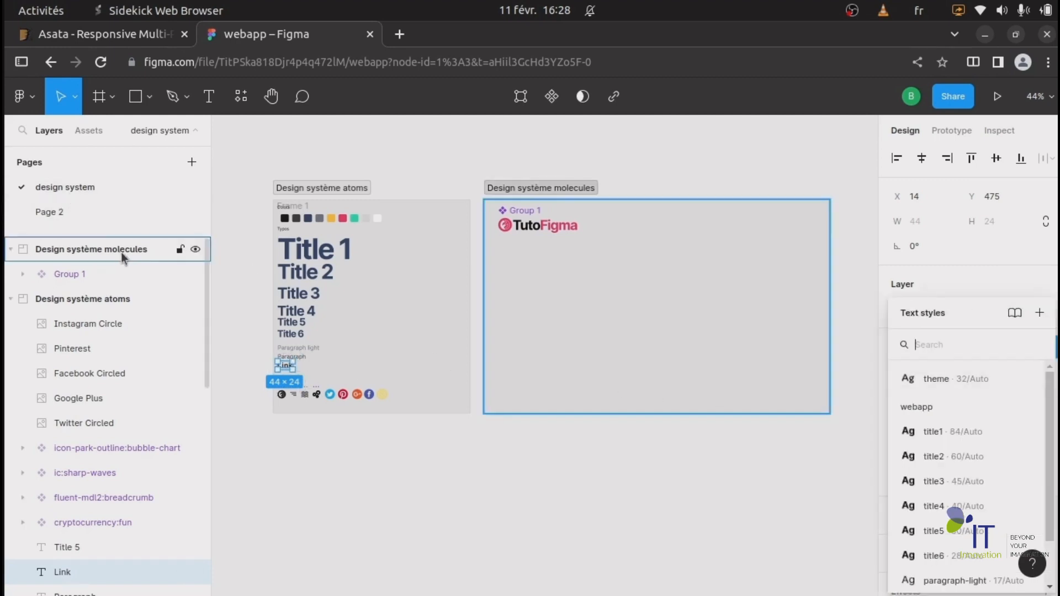
left_click(1040, 315)
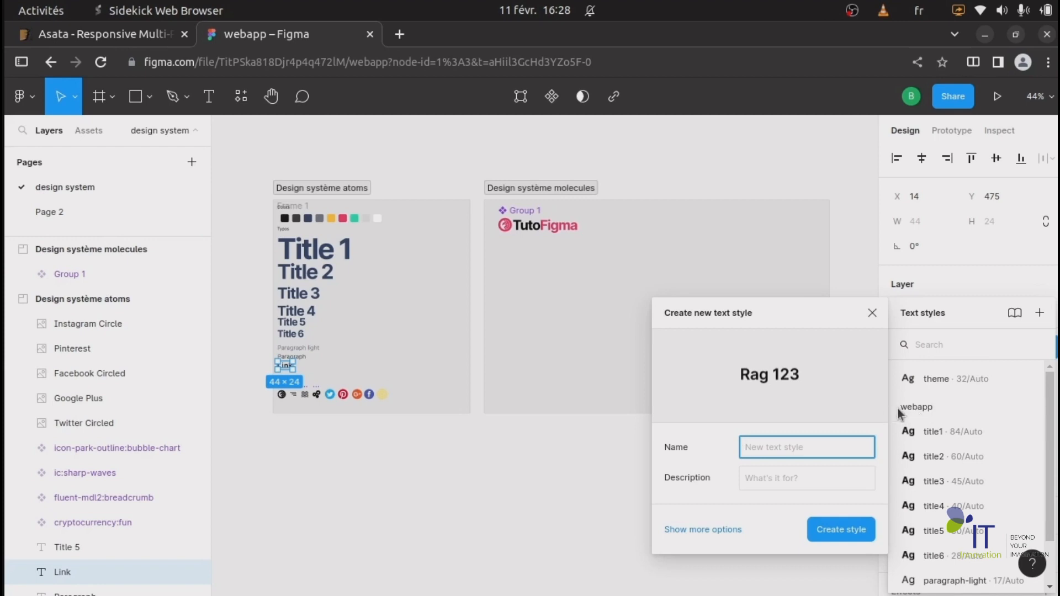
scroll(932, 475, "down", 2)
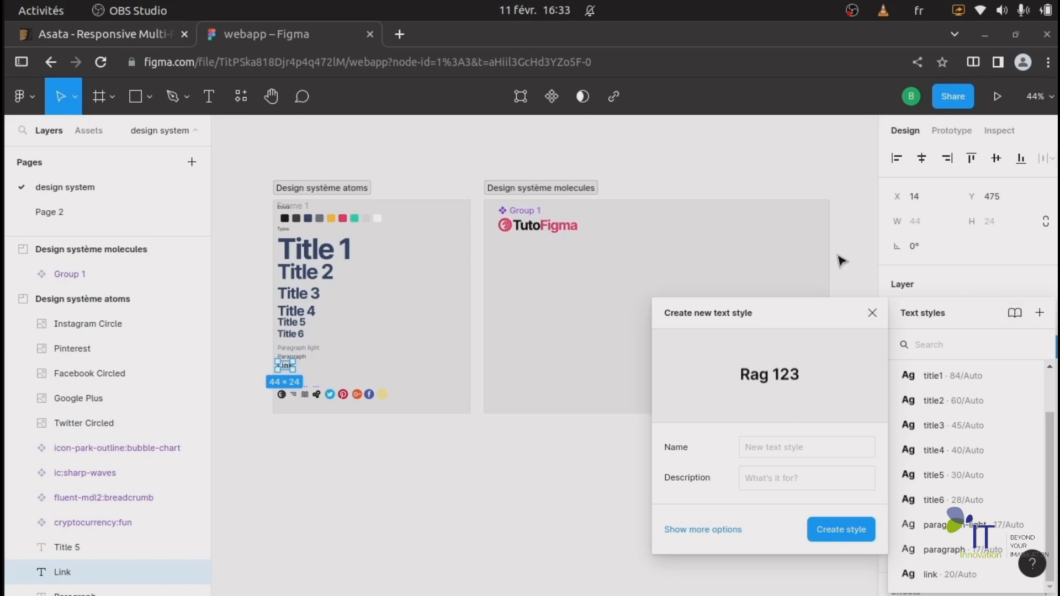
left_click(872, 313)
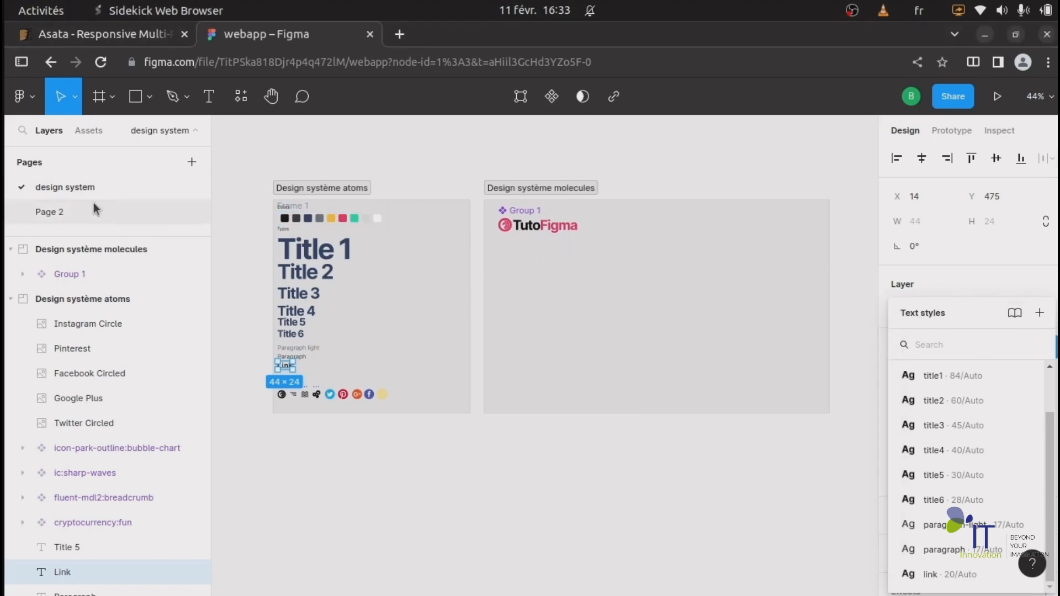
Apply the webapp/link text style to the Home text on Page 2.
left_click(49, 212)
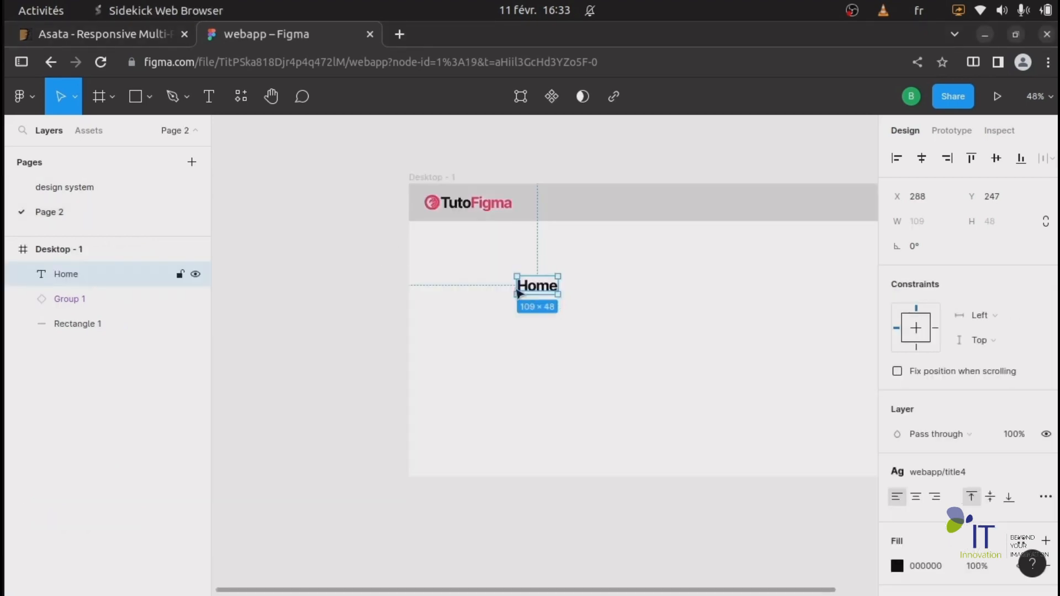
scroll(985, 420, "down", 3)
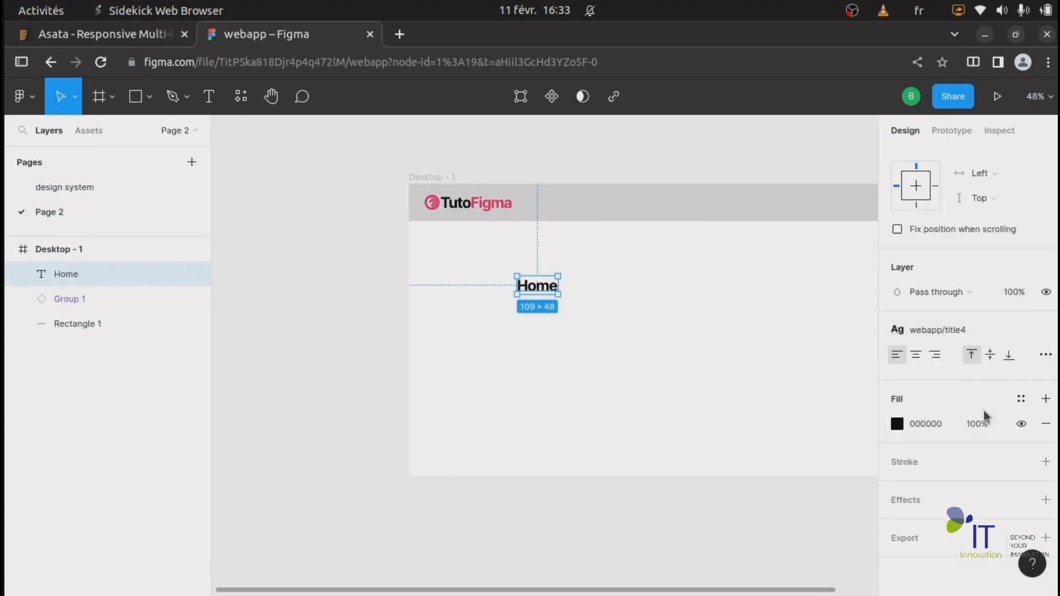
left_click(945, 333)
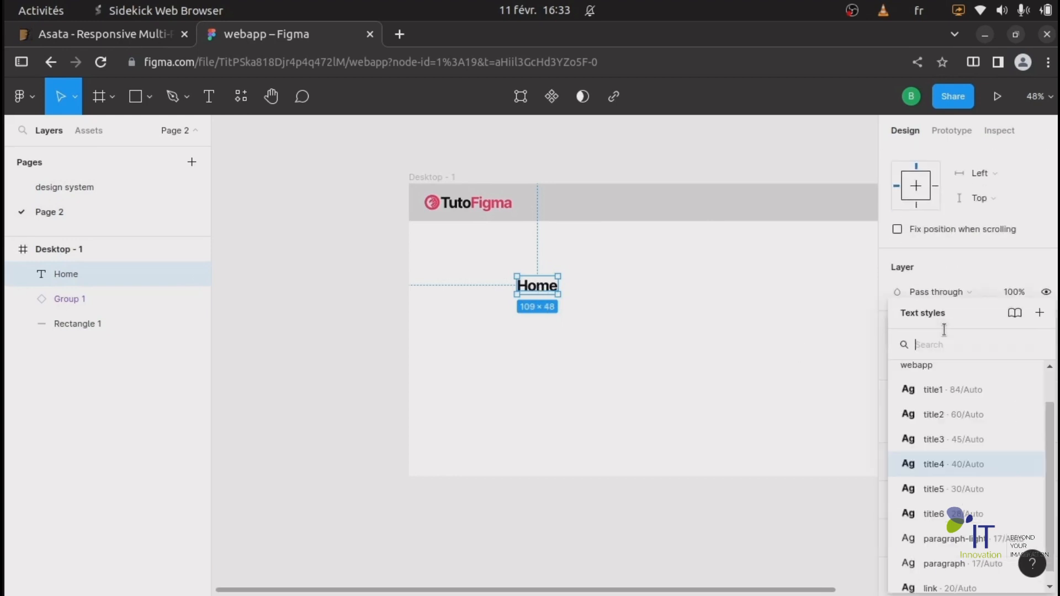
left_click(937, 574)
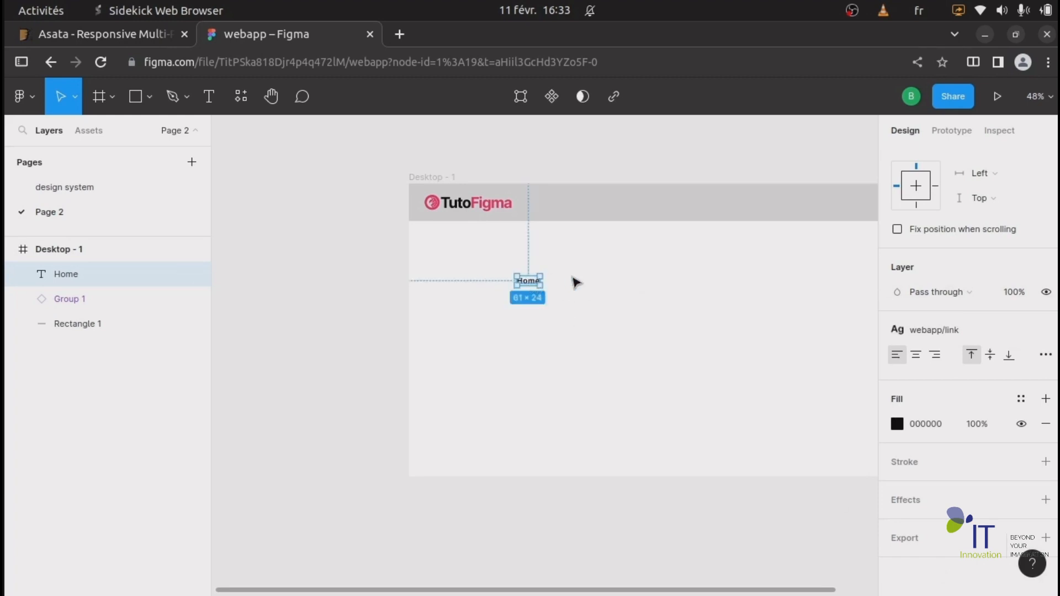
Duplicate the Home link seven times to form an evenly spaced horizontal row of eight texts.
key("ctrl+d")
left_click_drag(526, 281, 562, 281)
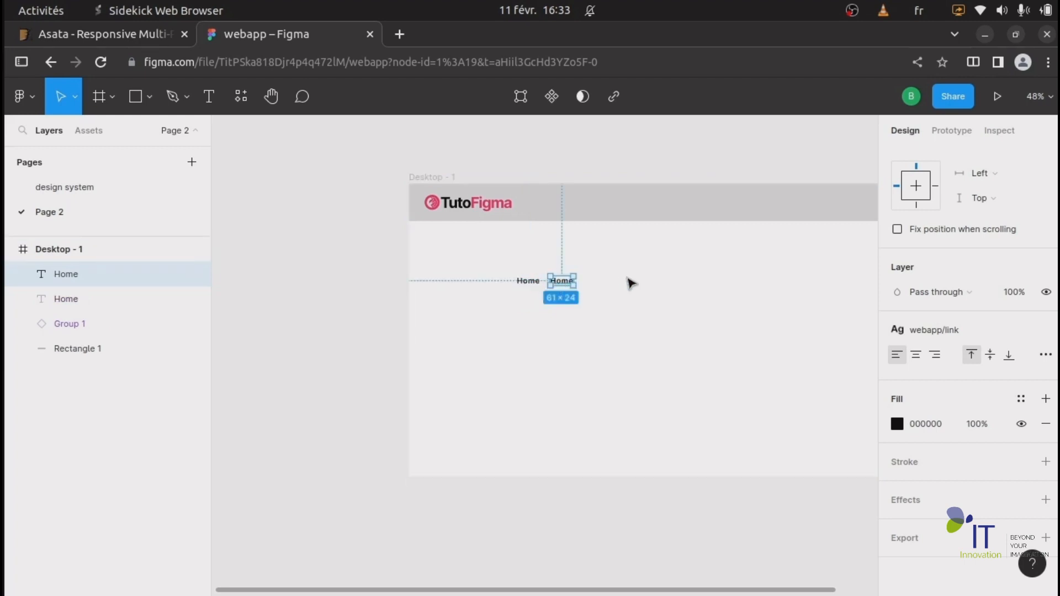
key("ctrl+d")
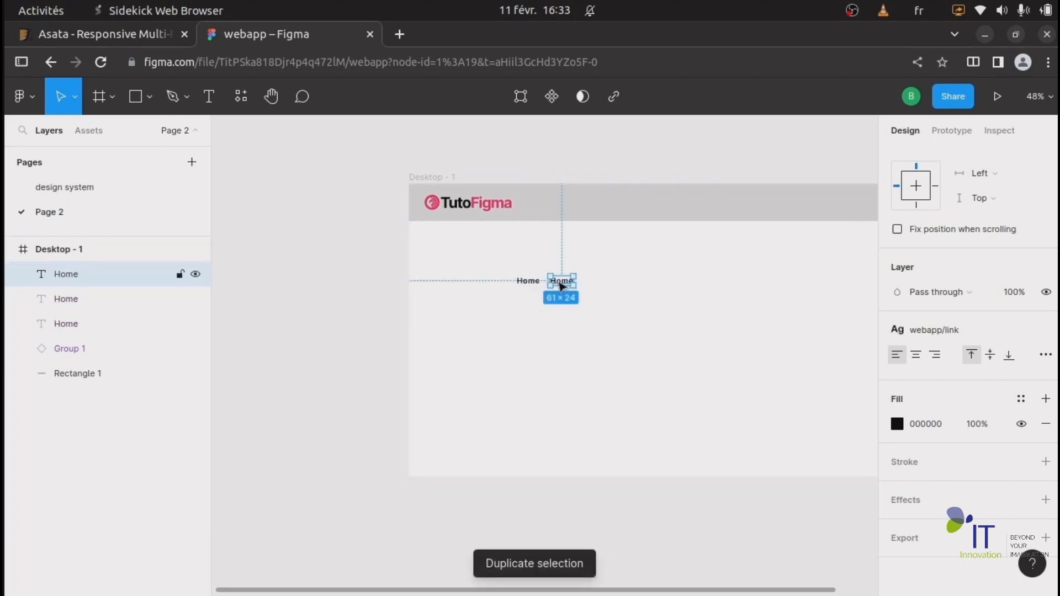
left_click_drag(561, 285, 595, 285)
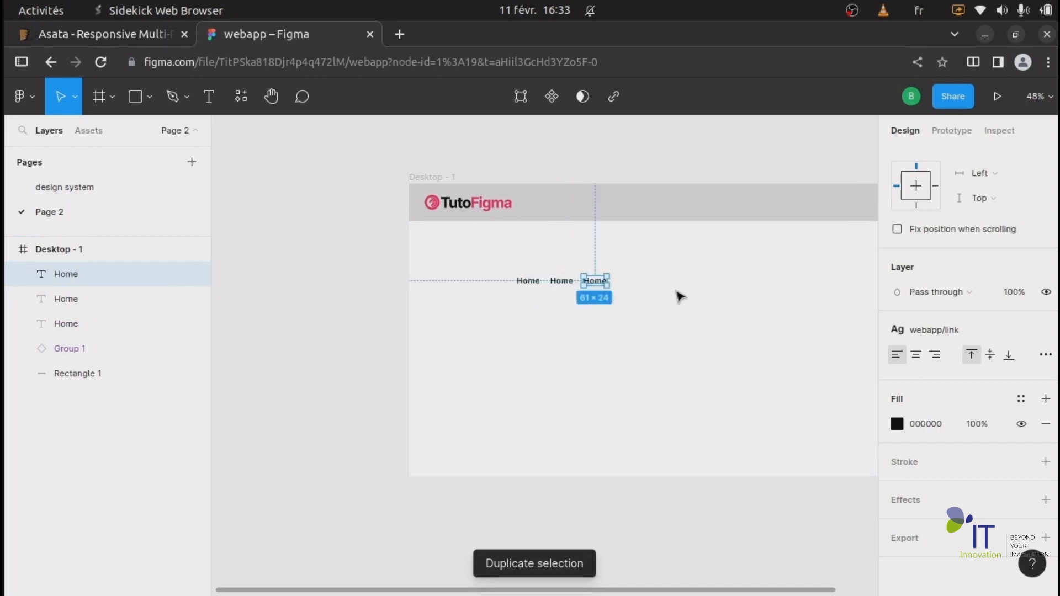
key("ctrl+d")
key("ctrl+d")
key("ctrl+d")
key("ctrl+d")
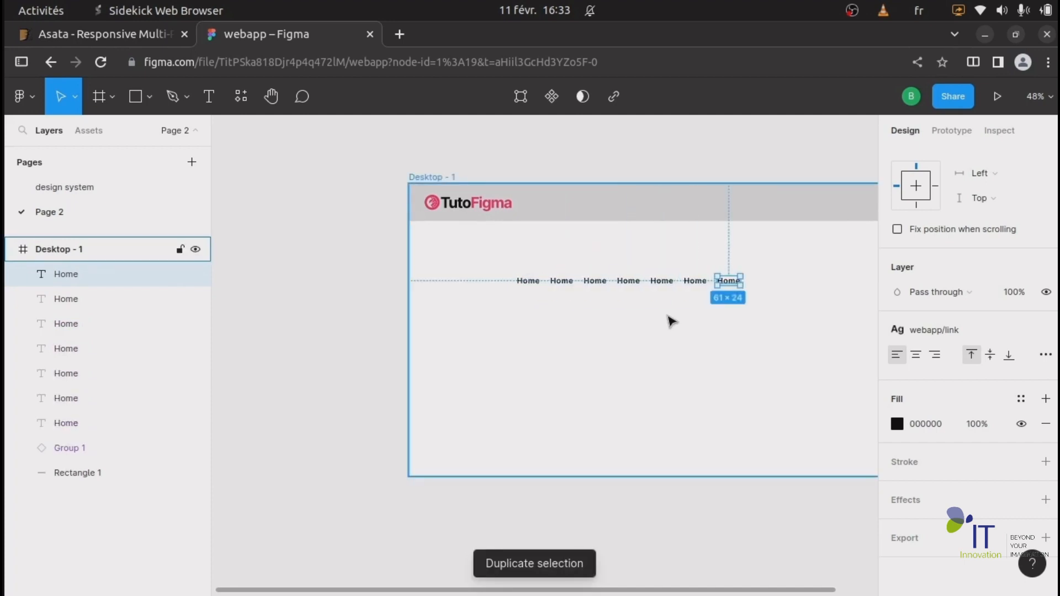
key("ctrl+d")
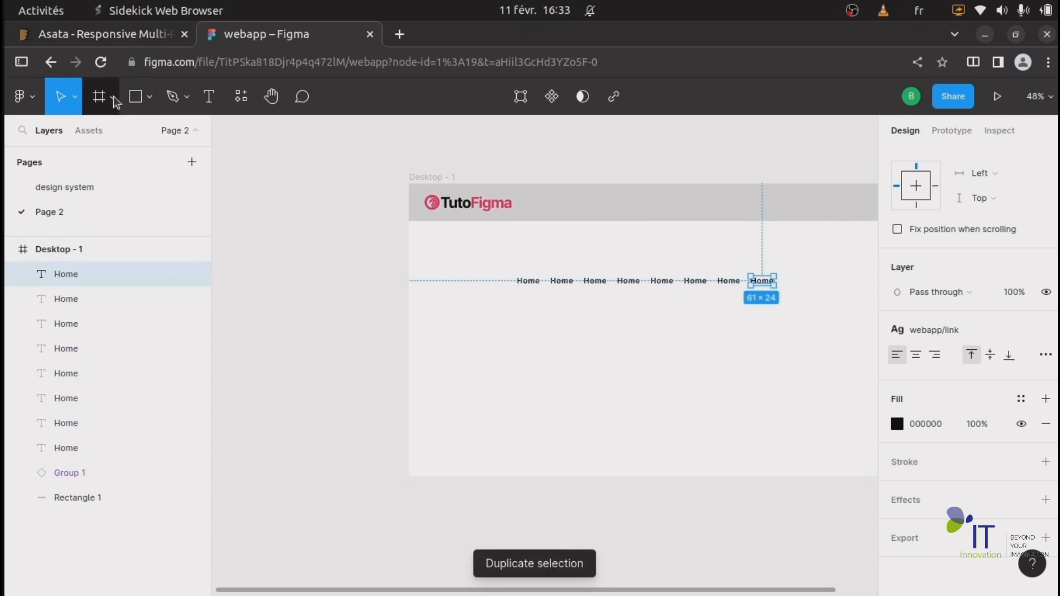
Consult the Asata template's navigation menu, and rename the second to fifth links in Figma as About, Page, Blog and Portfolio.
left_click(117, 34)
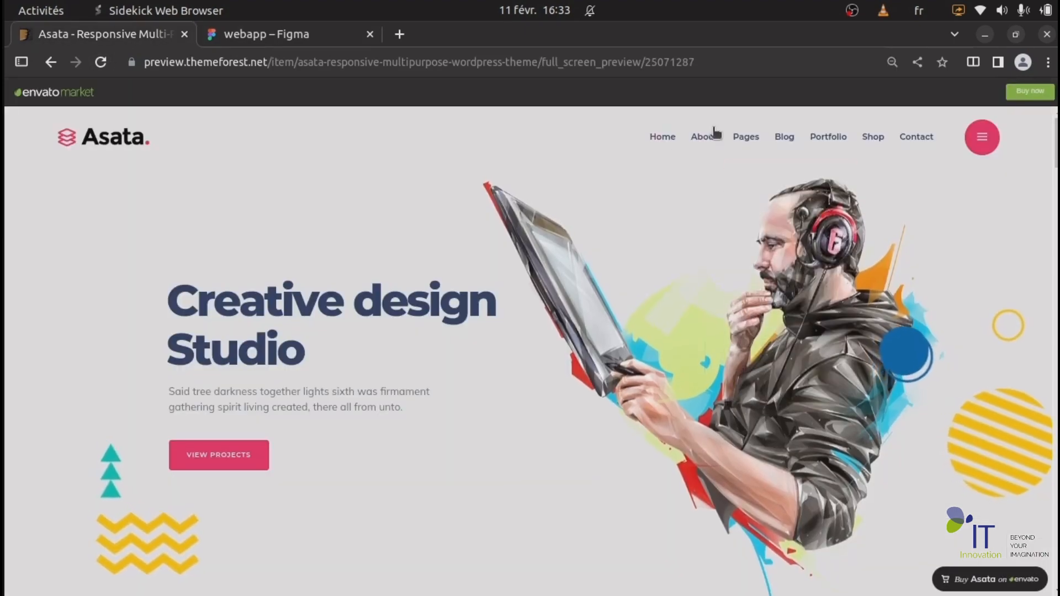
mouse_move(828, 139)
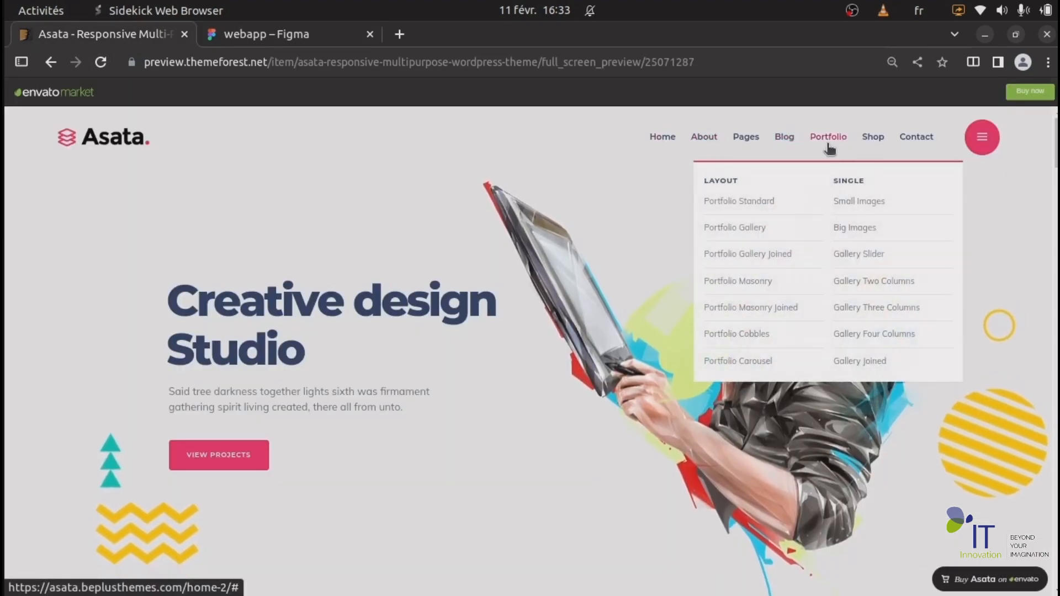
left_click(306, 37)
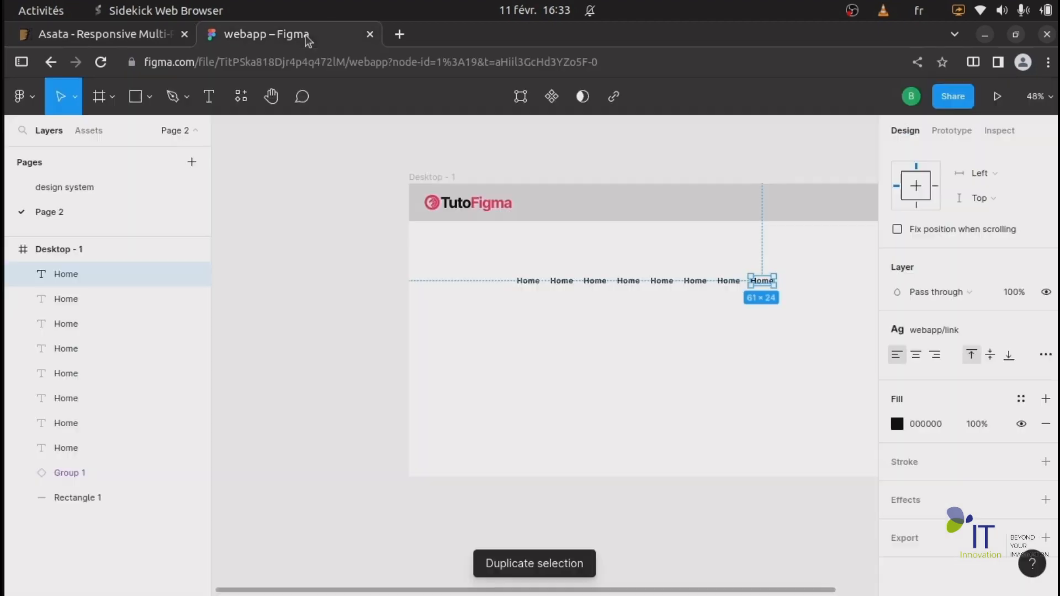
double_click(561, 282)
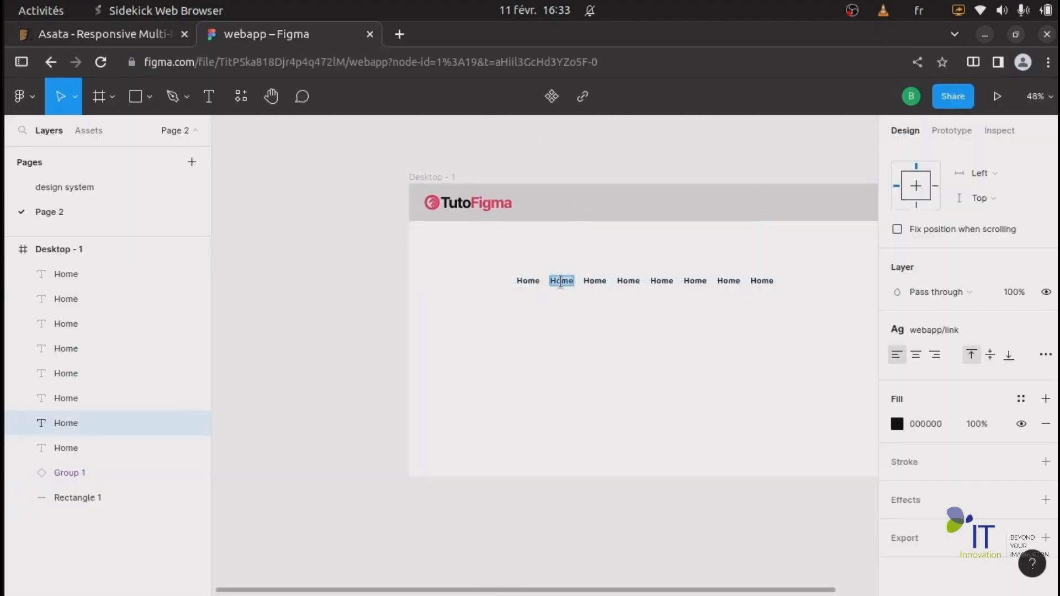
type("About")
double_click(595, 282)
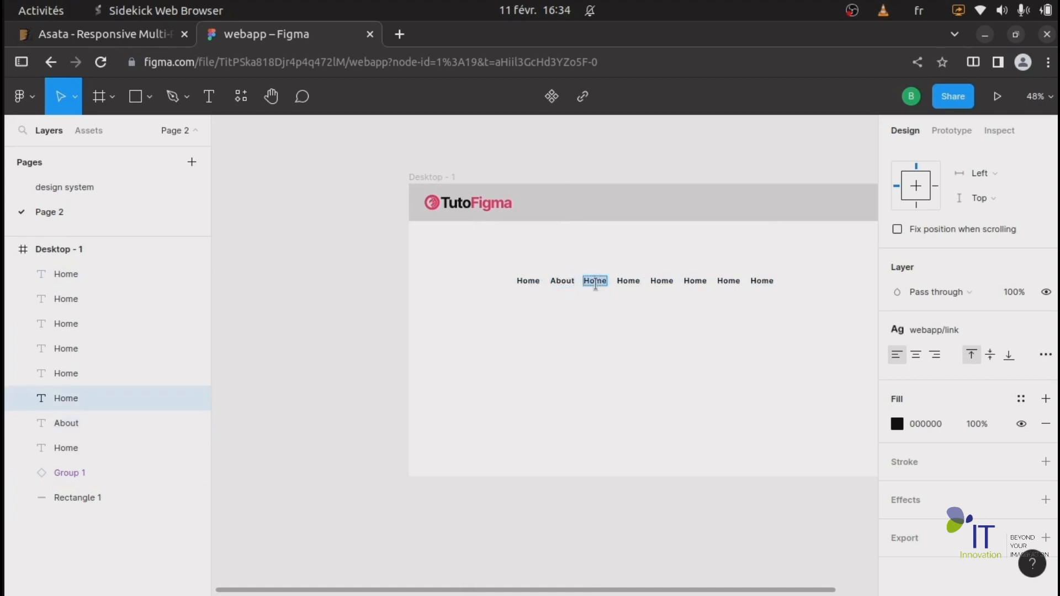
type("Page")
double_click(637, 281)
type("Blog")
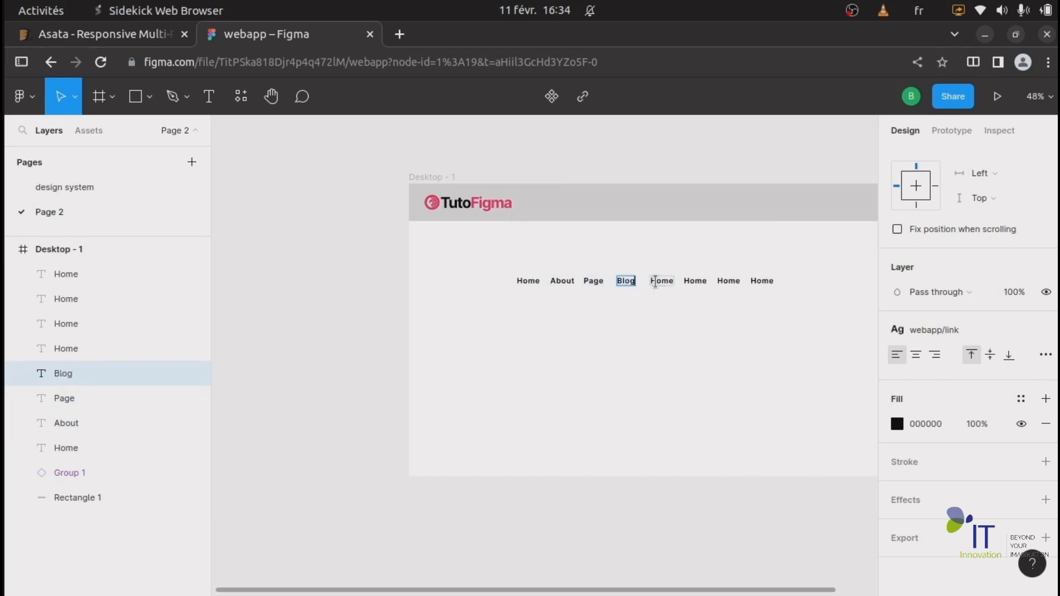
double_click(656, 282)
type("Portfolio")
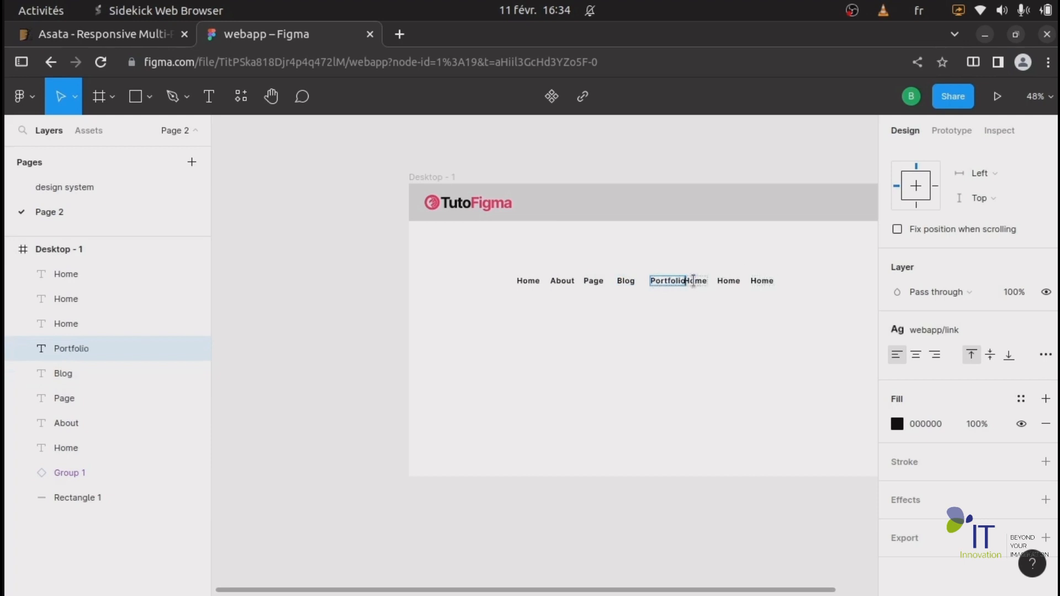
Recheck the Asata menu, and rename the sixth and seventh links in Figma as Shop and Contact.
left_click(117, 33)
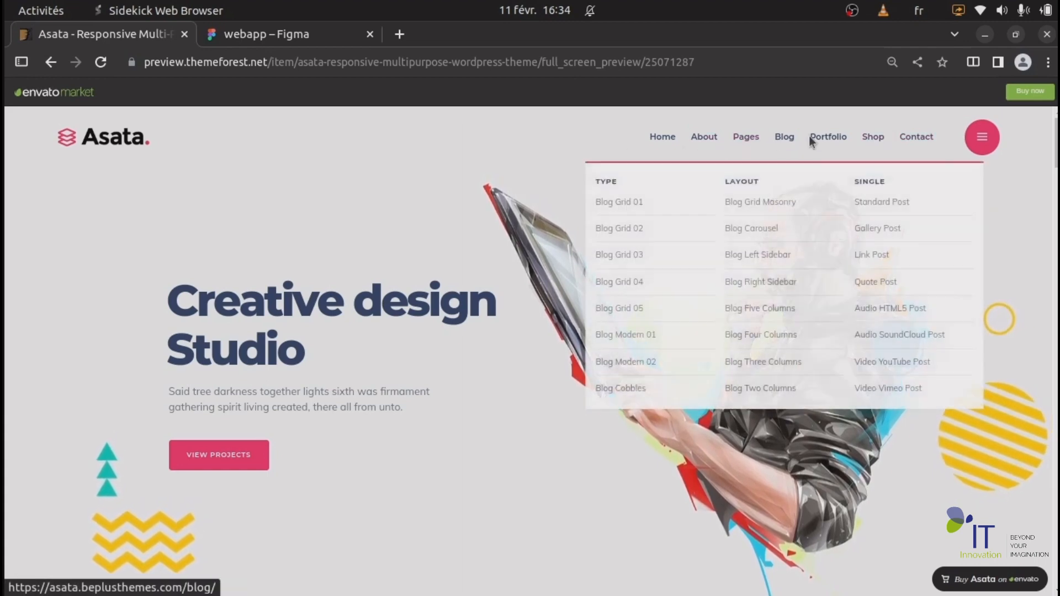
left_click(283, 34)
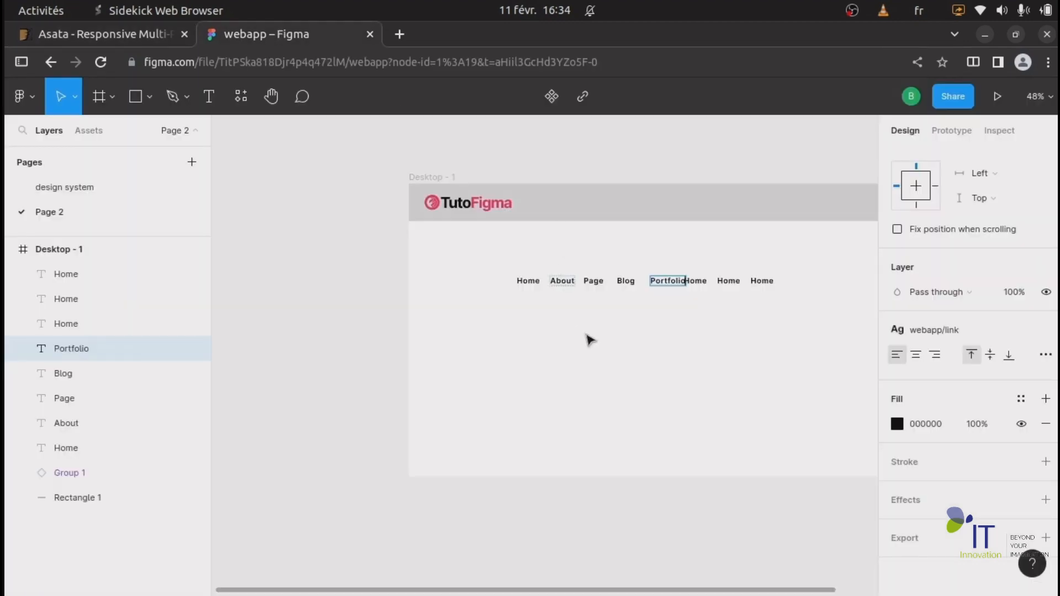
double_click(694, 279)
type("Shop")
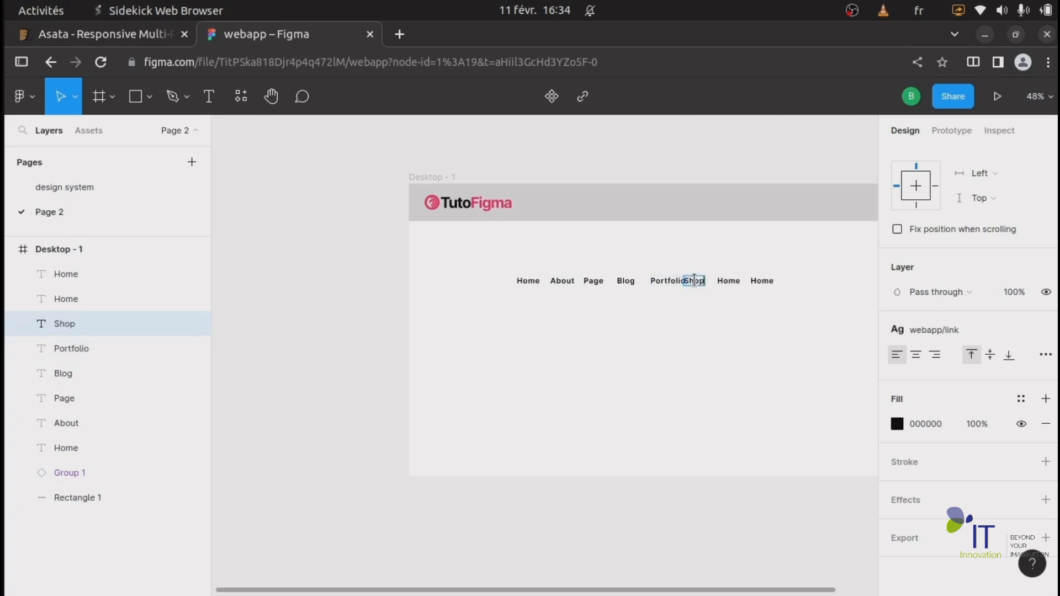
double_click(734, 281)
type("Conto")
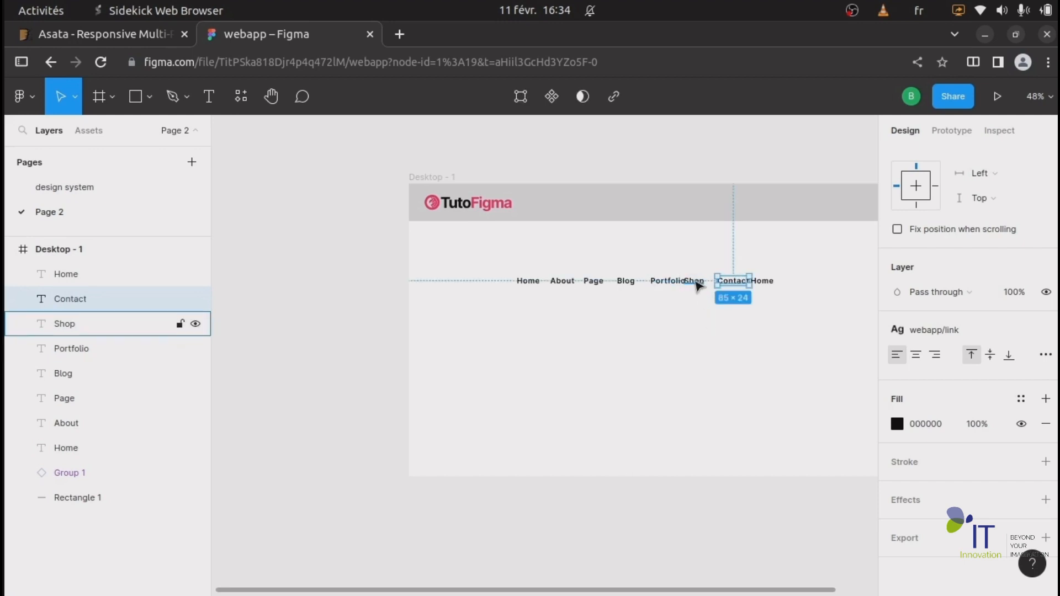
Move the Shop link slightly below the row and delete the surplus Home link at the row's end.
left_click_drag(698, 282, 700, 293)
left_click(763, 280)
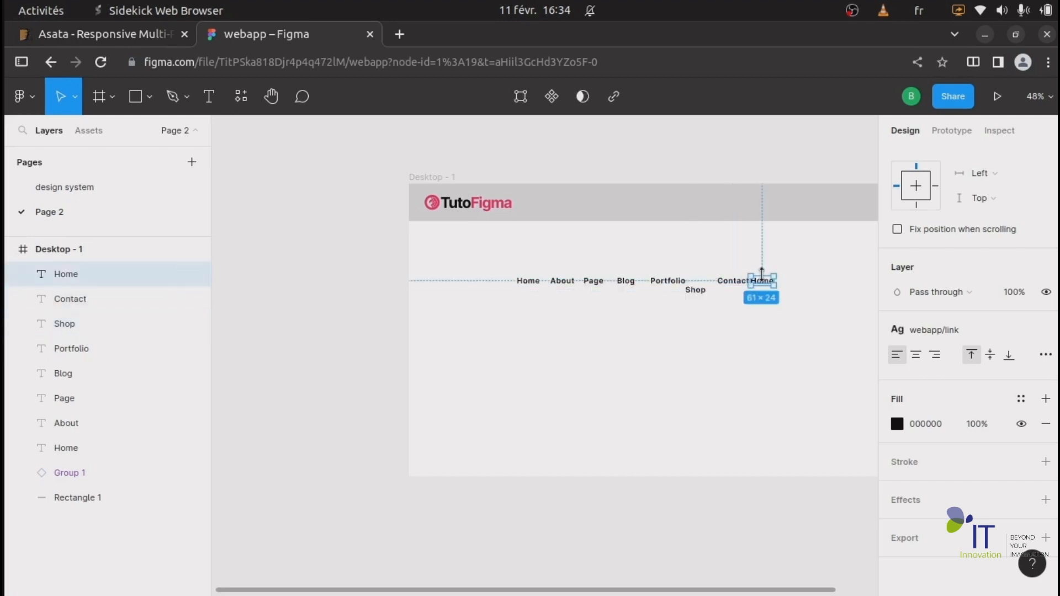
key("Delete")
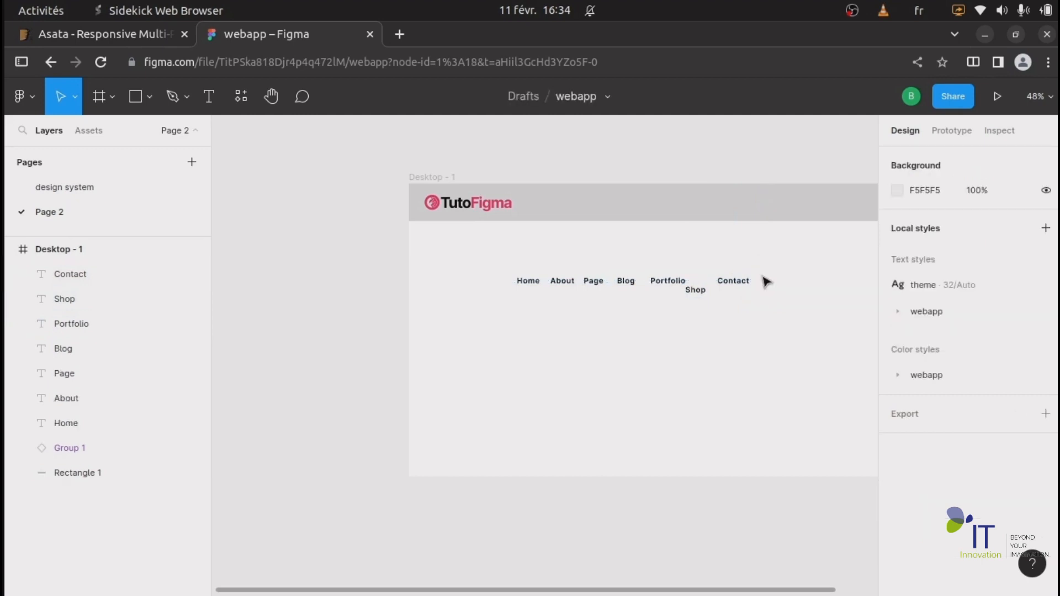
Align all seven navigation links, from Home to Contact, on their vertical centers.
left_click(669, 286)
left_click(737, 282)
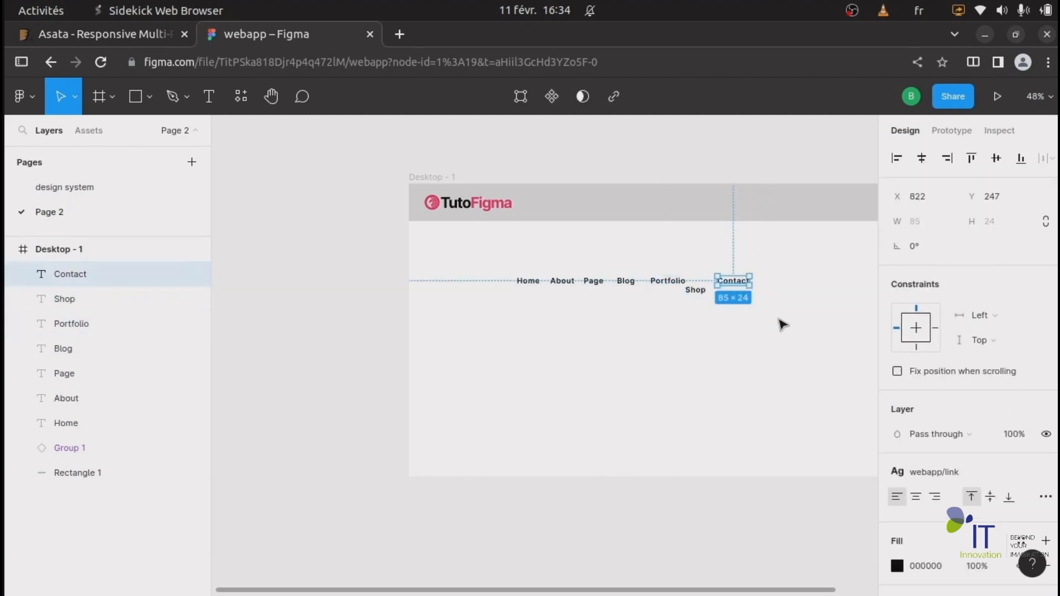
left_click(696, 291, "shift")
left_click(659, 281, "shift")
left_click(632, 283, "shift")
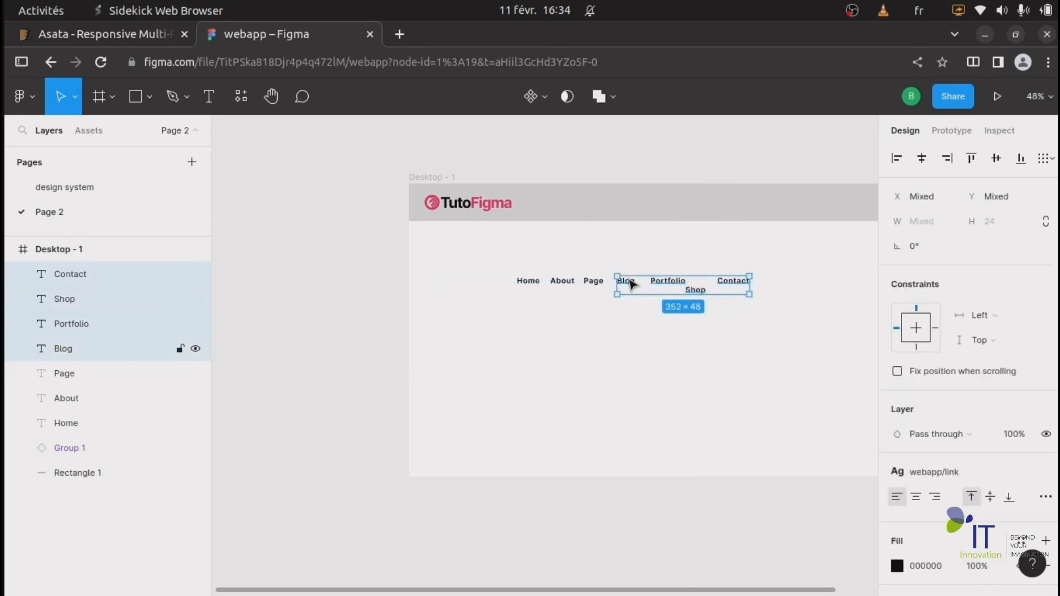
left_click(594, 282, "shift")
left_click(561, 283, "shift")
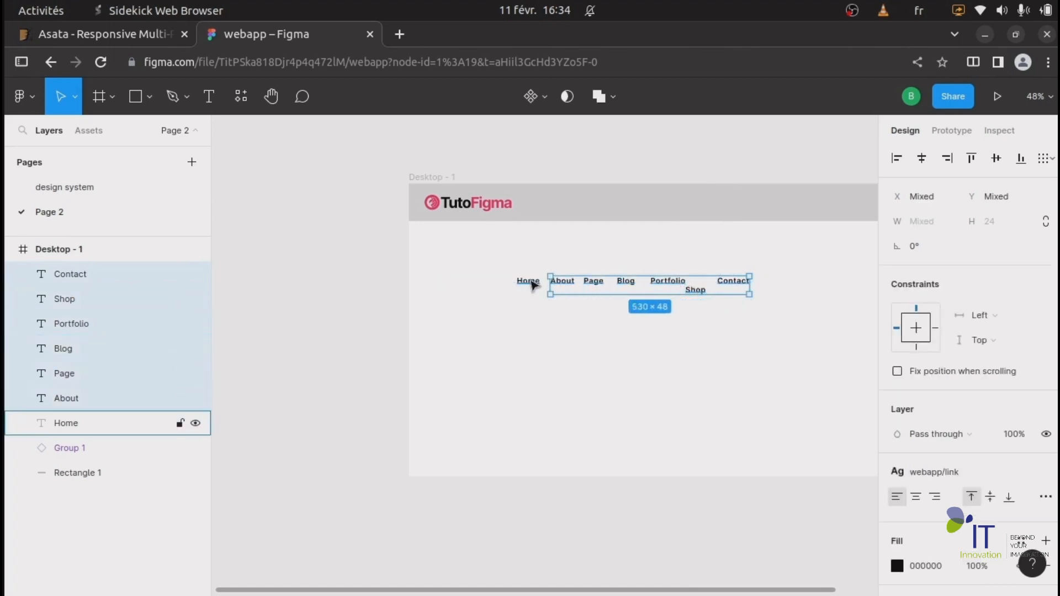
left_click(531, 284, "shift")
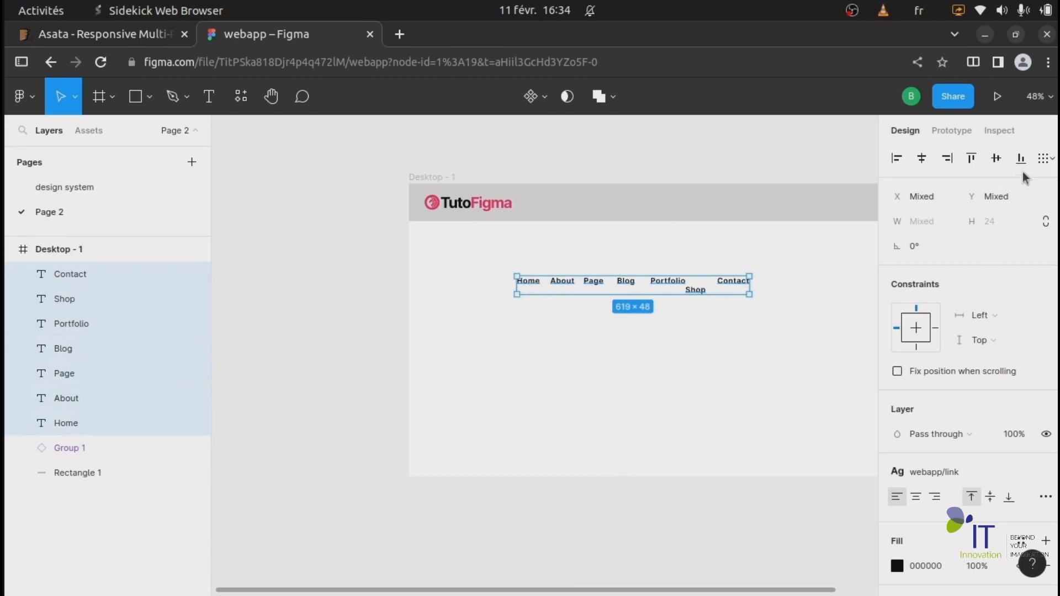
left_click(995, 159)
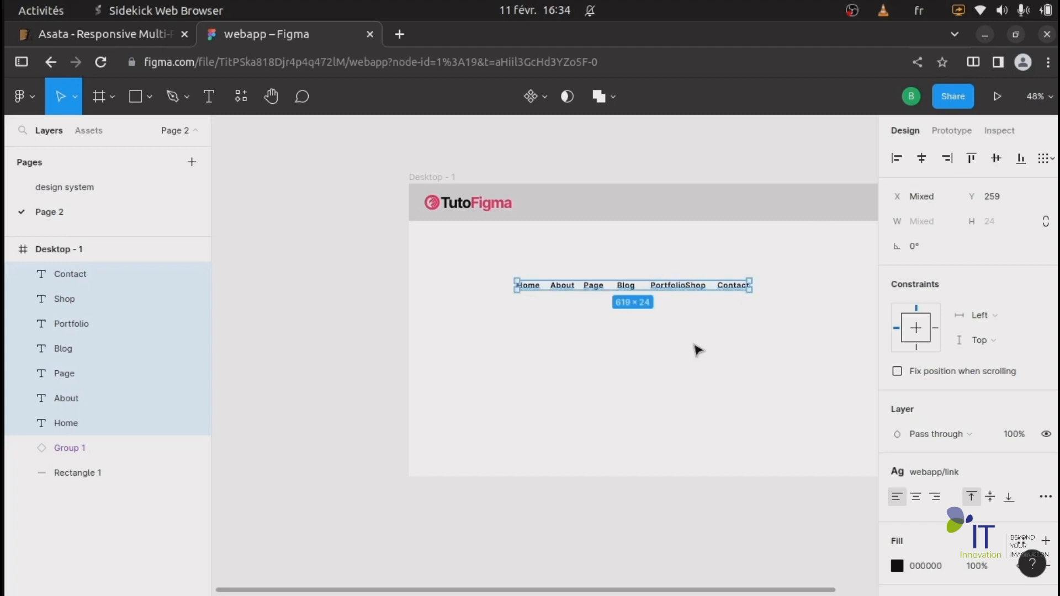
Group the seven navigation links and apply horizontal auto layout to the group.
key("ctrl+g")
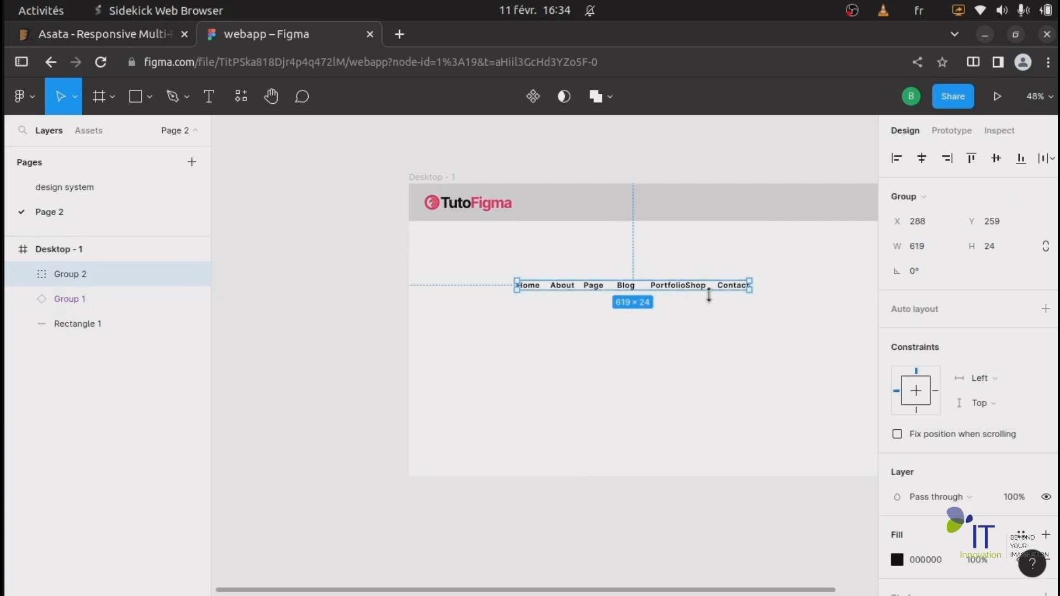
left_click(1046, 310)
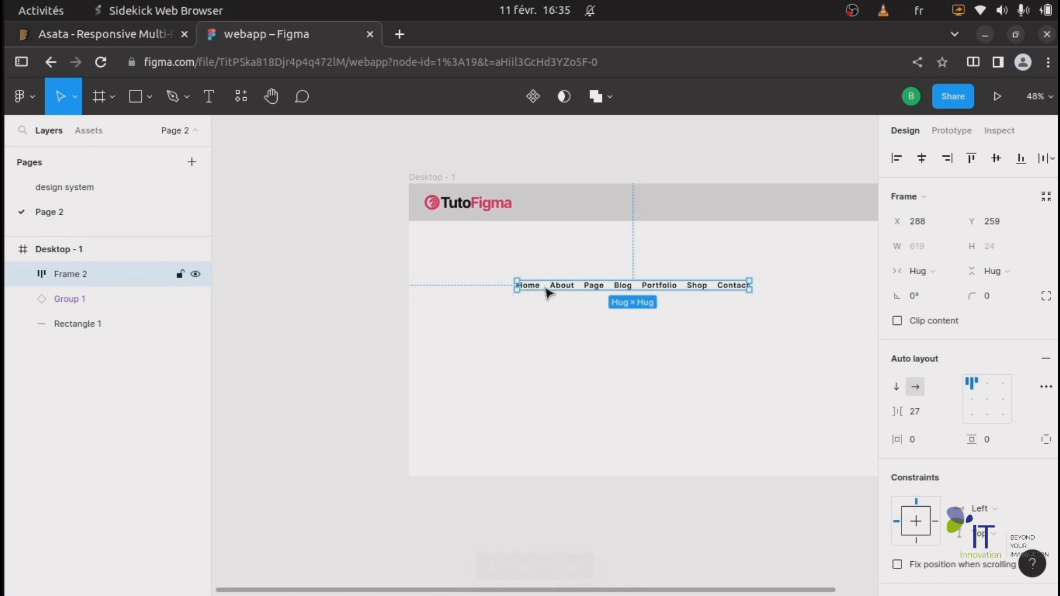
Try to reposition the Shop link within the auto layout row.
double_click(697, 287)
mouse_move(698, 288)
left_mouse_down()
mouse_move(664, 290)
mouse_move(696, 286)
left_mouse_up()
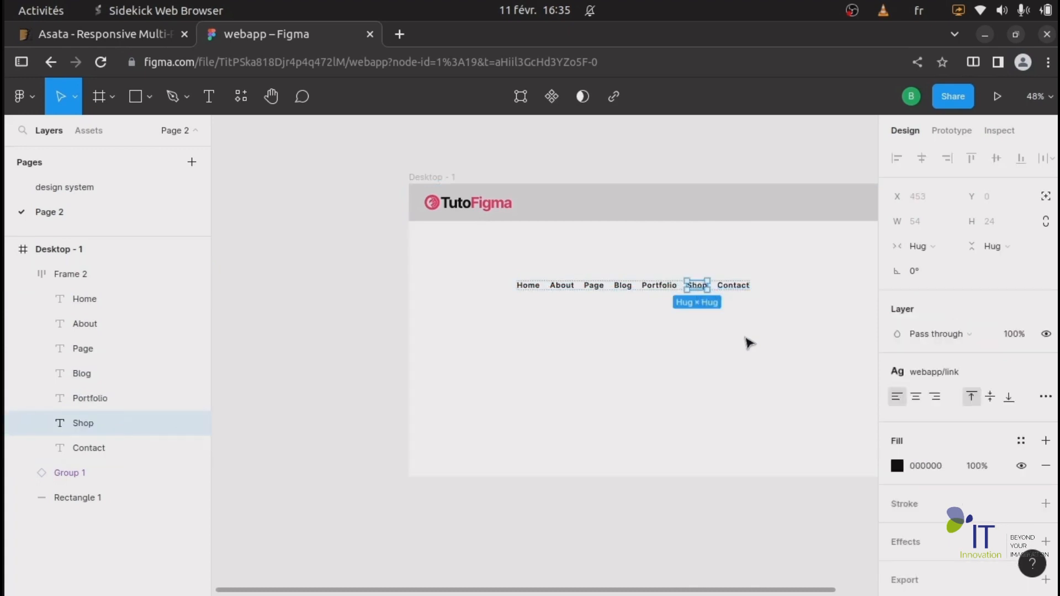
left_click(749, 343)
Set the spacing between the links in the auto layout frame to 30.
scroll(782, 343, "down", 2, "ctrl")
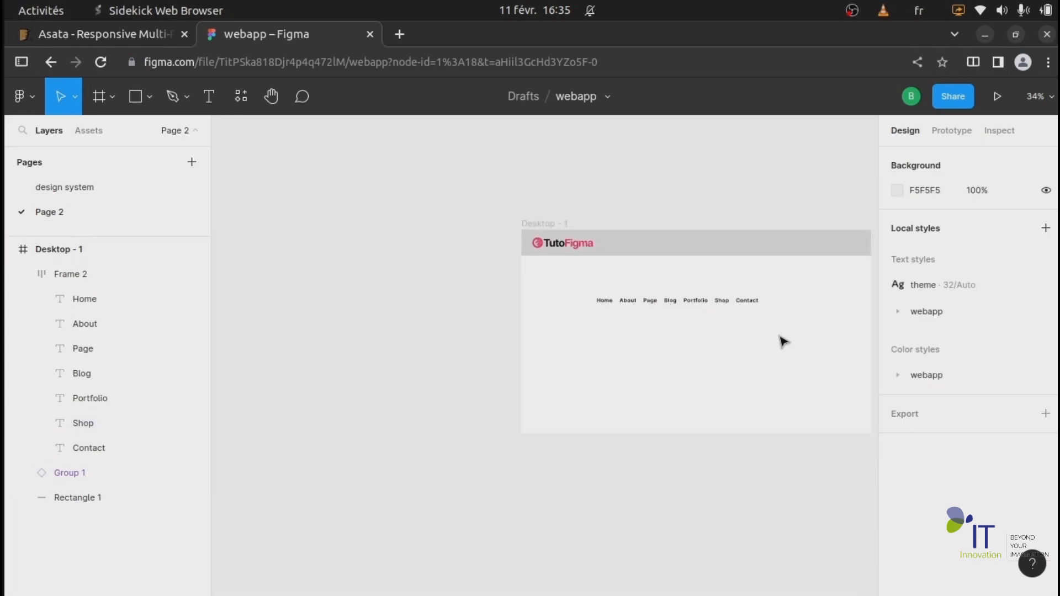
left_click(677, 296)
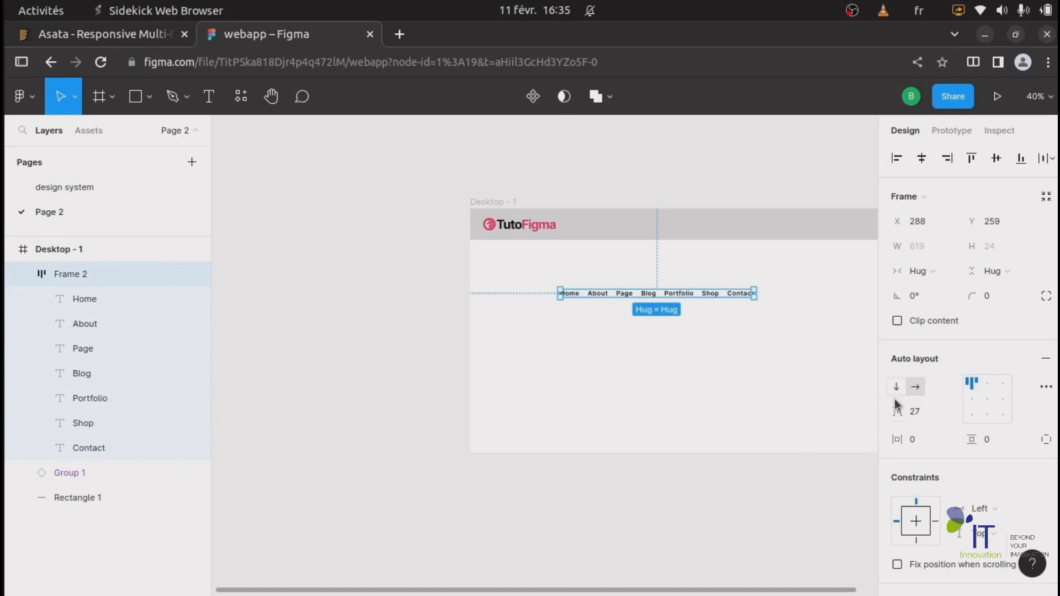
mouse_move(908, 415)
left_mouse_down()
mouse_move(938, 412)
mouse_move(903, 420)
left_mouse_up()
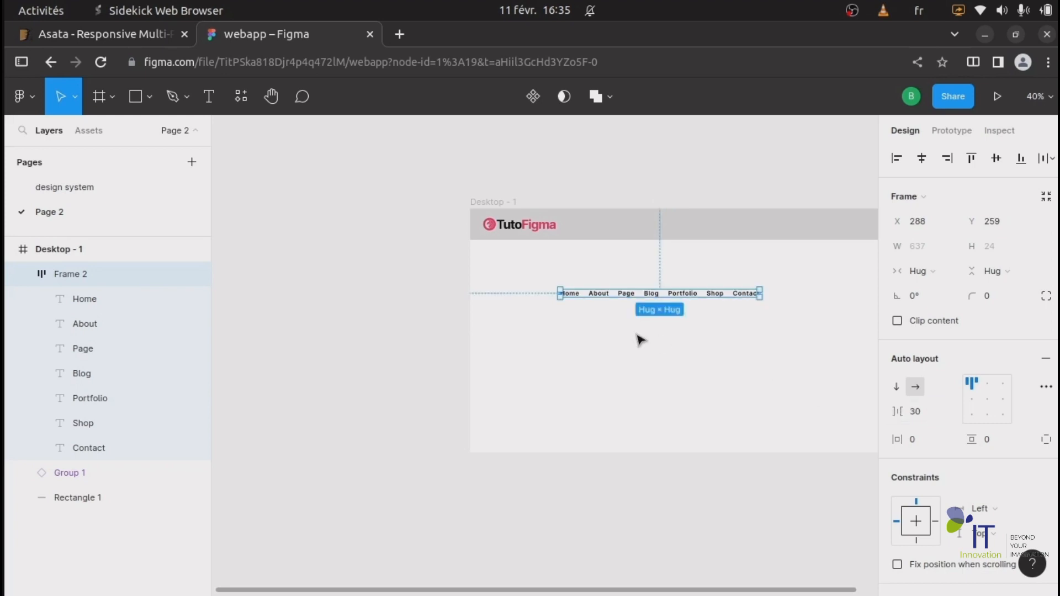
Move the link frame into the gray header bar beside the logo and align it to the bar's vertical center.
scroll(718, 329, "down", 1)
scroll(717, 325, "up", 2)
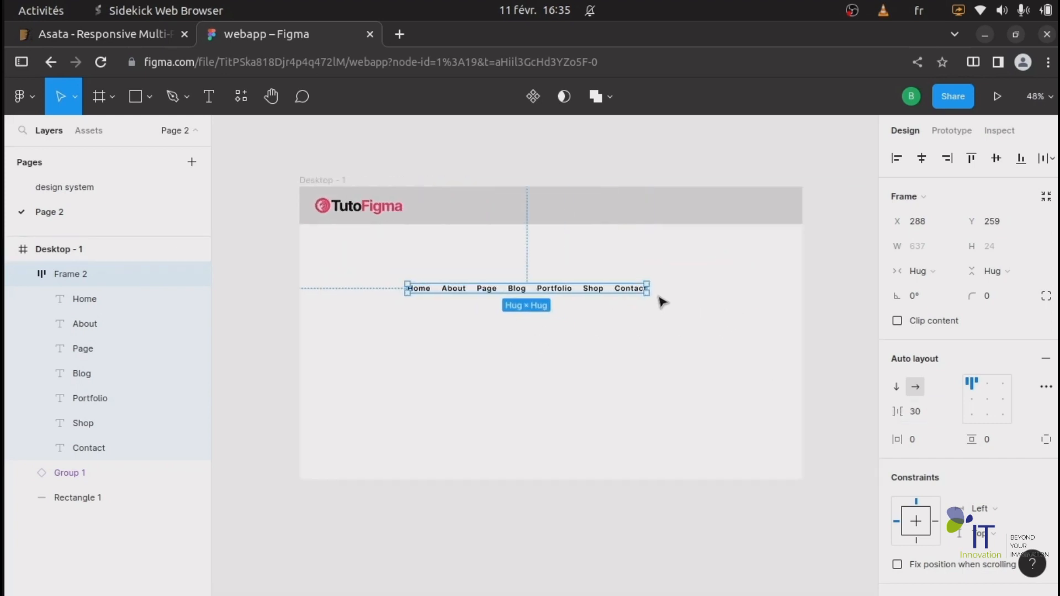
left_click_drag(555, 293, 634, 208)
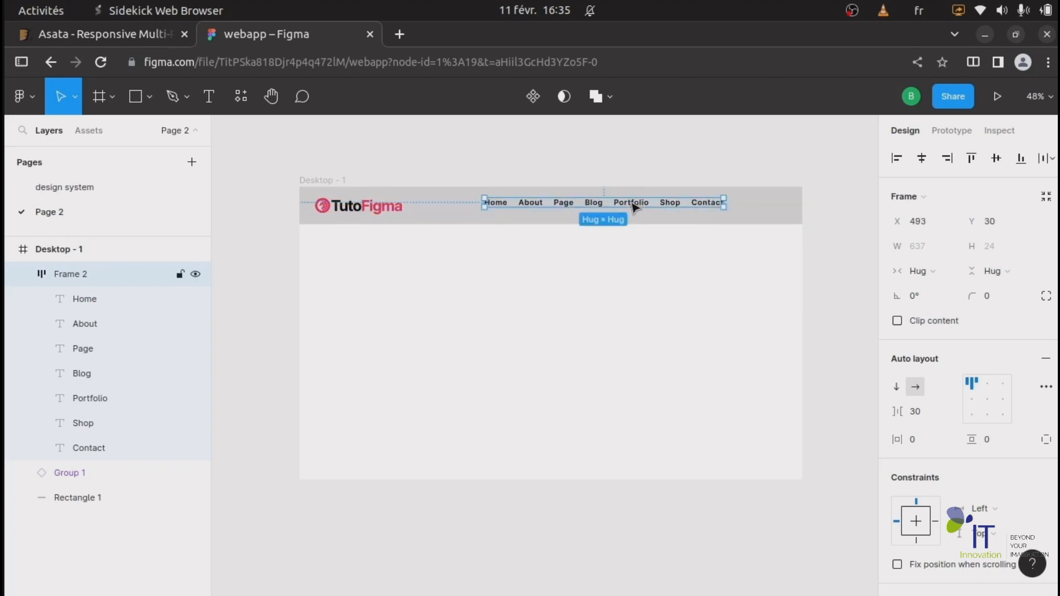
left_click(660, 222, "shift")
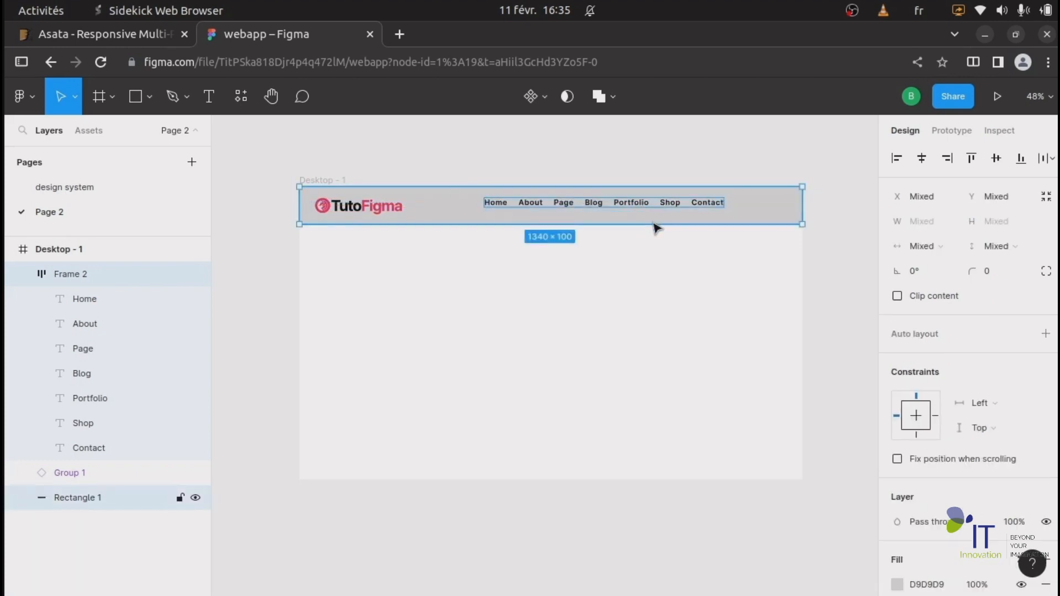
left_click(996, 159)
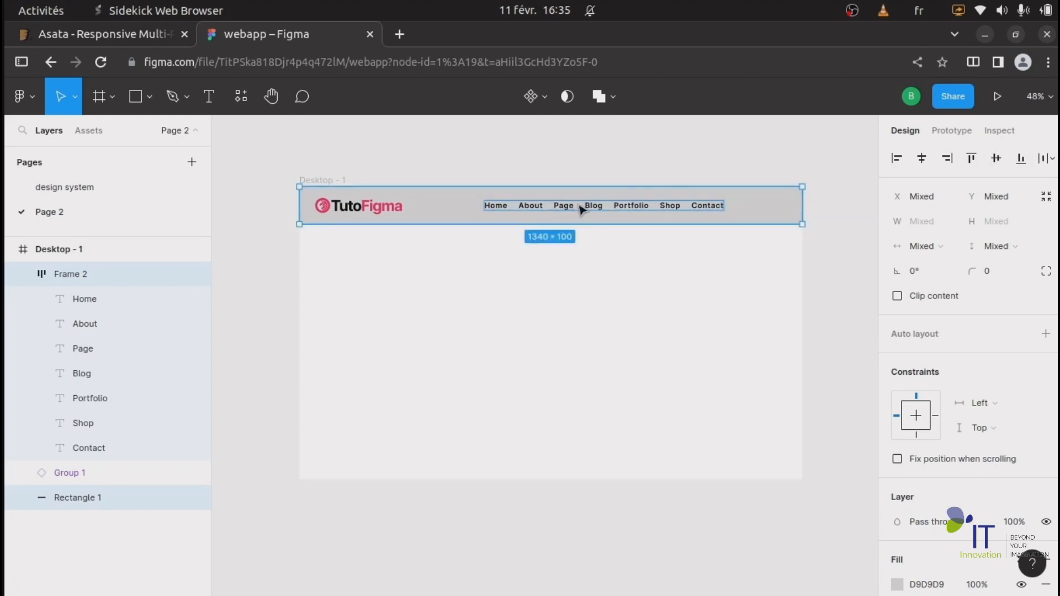
left_click(737, 269)
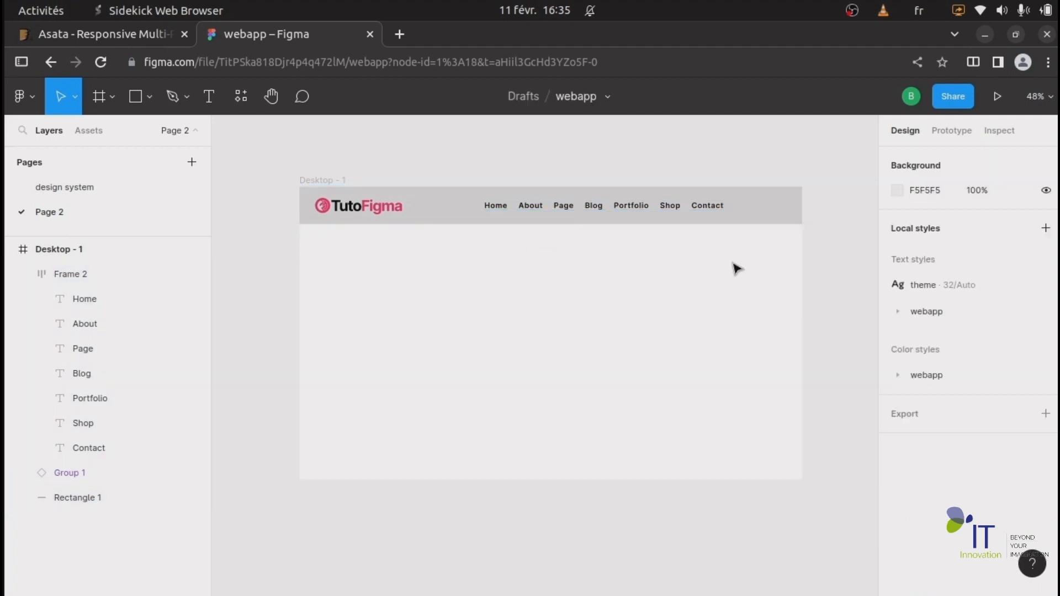
Check the menu button in the Asata template header, then draw a circle of about 50 × 50 below the header bar in Figma.
left_click(126, 34)
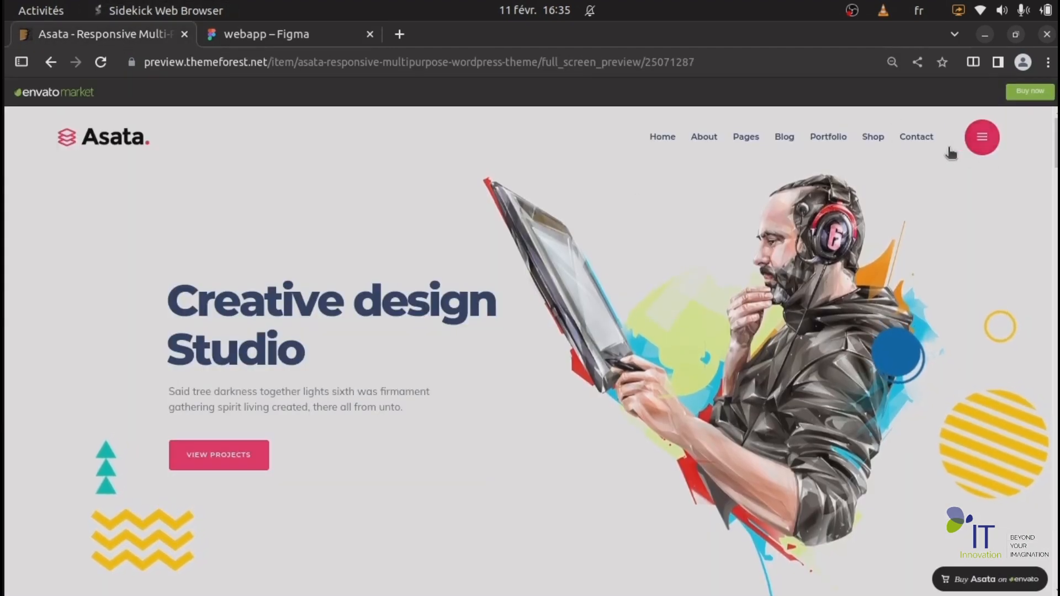
left_click(271, 28)
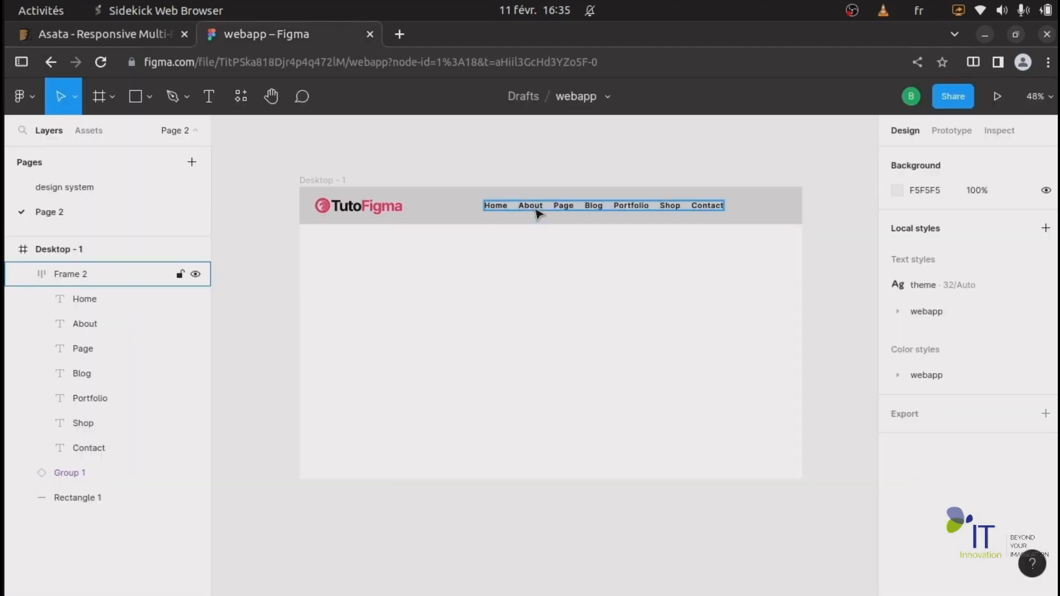
left_click(150, 98)
left_click(100, 191)
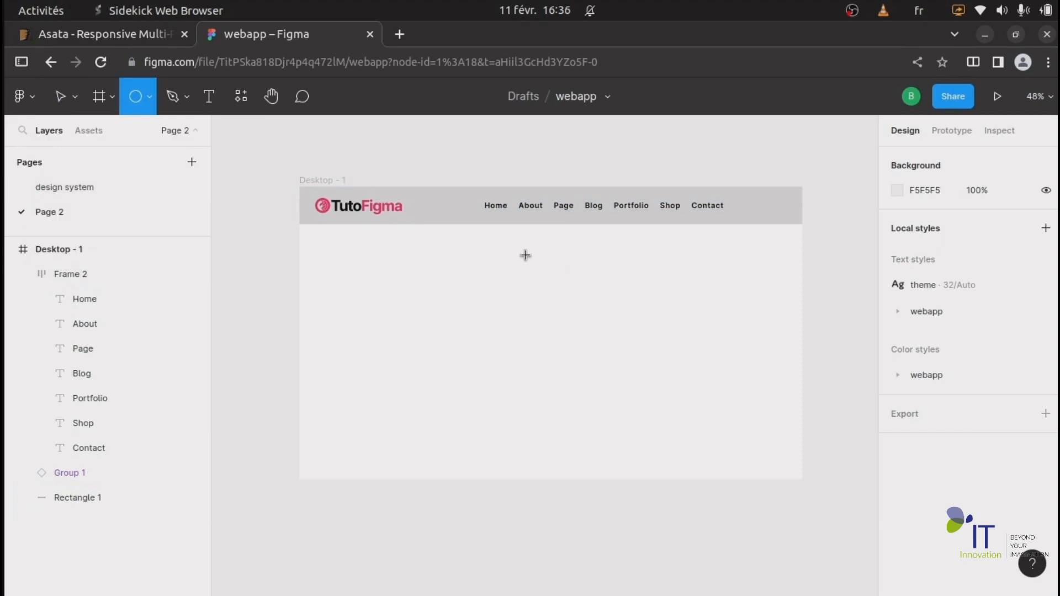
left_click_drag(524, 255, 545, 274)
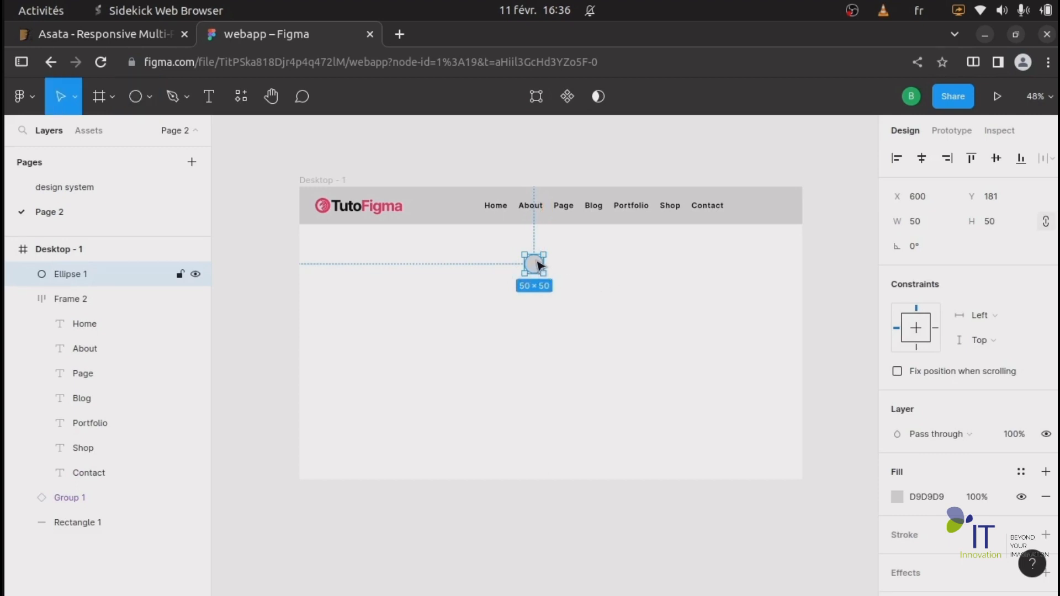
Copy the fluent-mdl2:breadcrumb icon from the icons on the design system page.
left_click(71, 184)
scroll(331, 318, "down", 3)
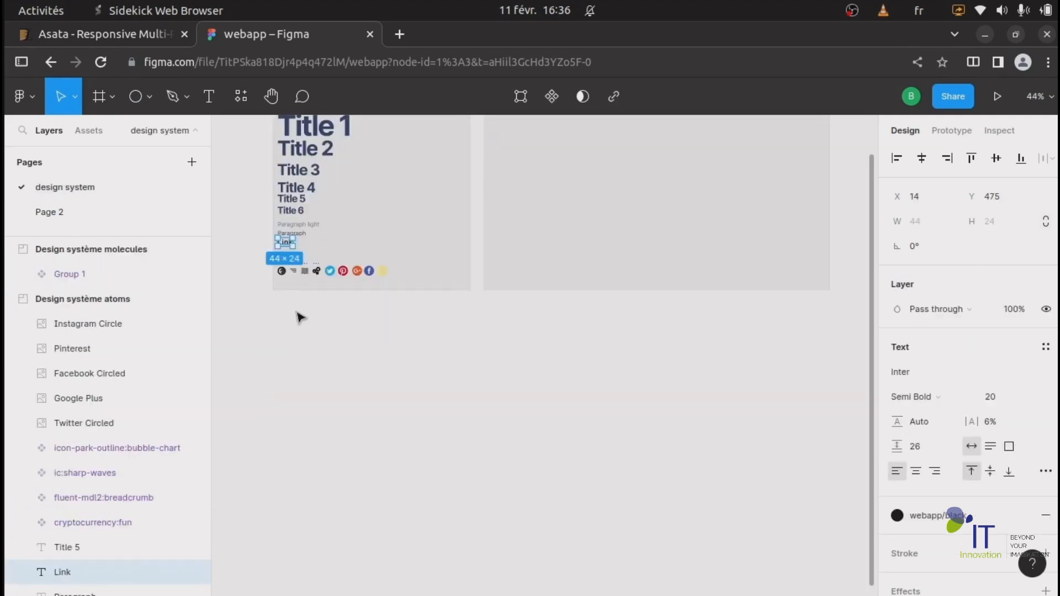
left_click(294, 270)
scroll(298, 273, "up", 5)
scroll(298, 273, "up", 4)
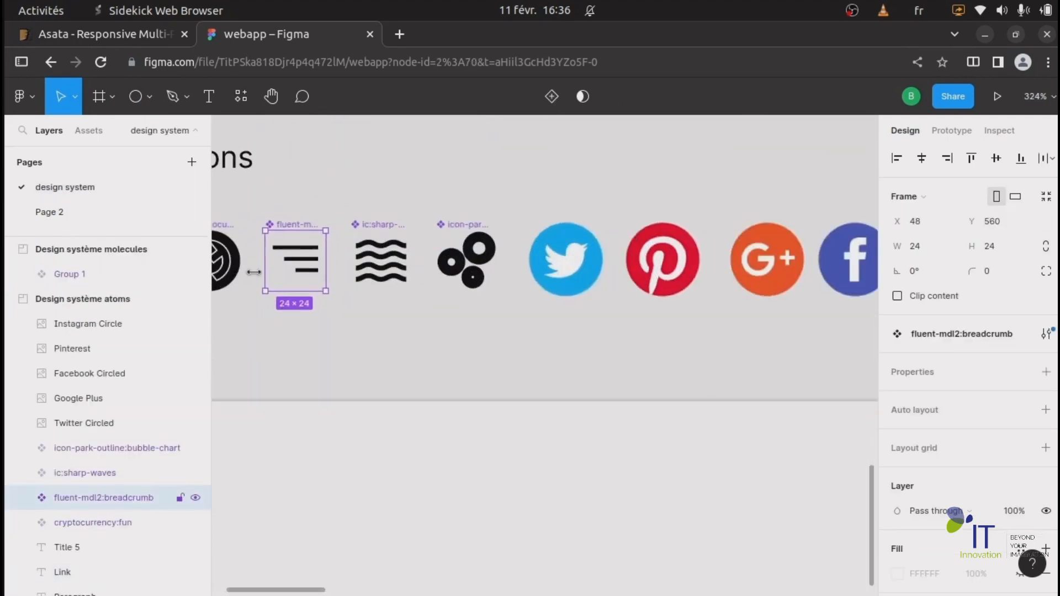
scroll(320, 286, "down", 8)
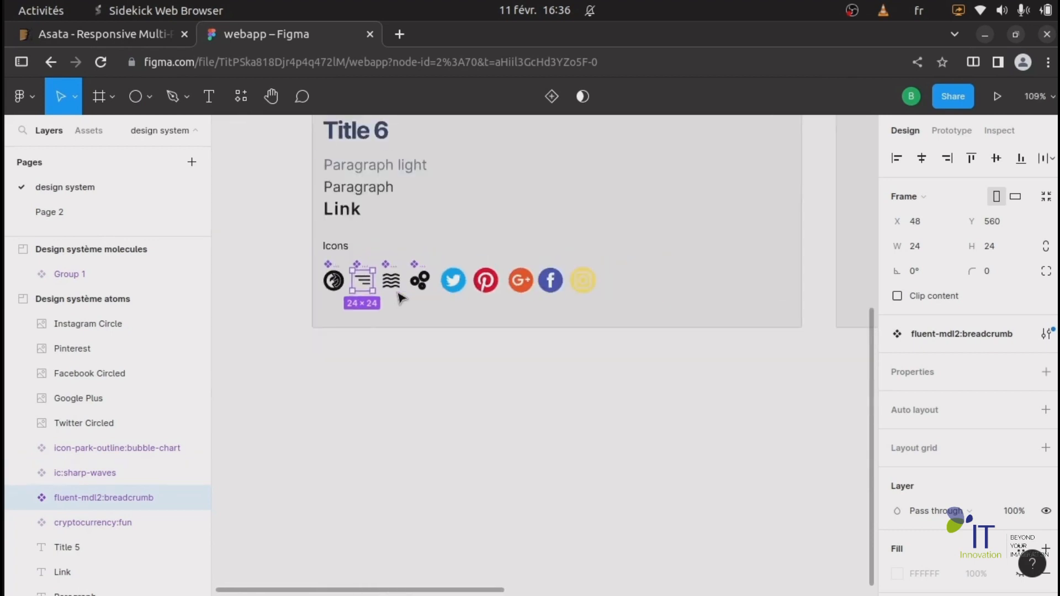
Paste the breadcrumb icon into the Desktop - 1 frame on Page 2 and center it on the circle.
left_click(95, 213)
scroll(527, 279, "up", 4)
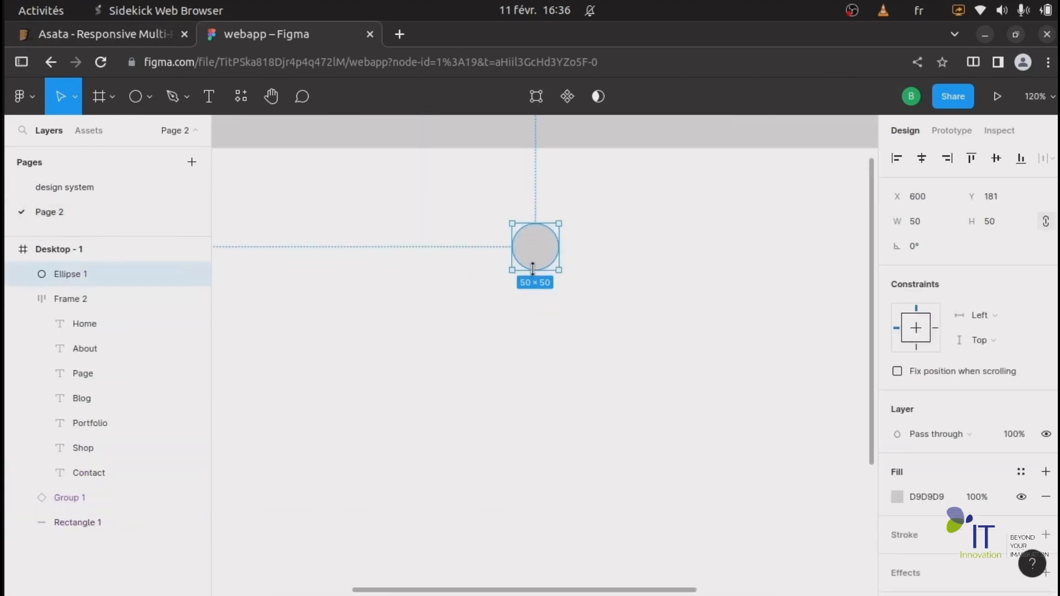
key("ctrl+v")
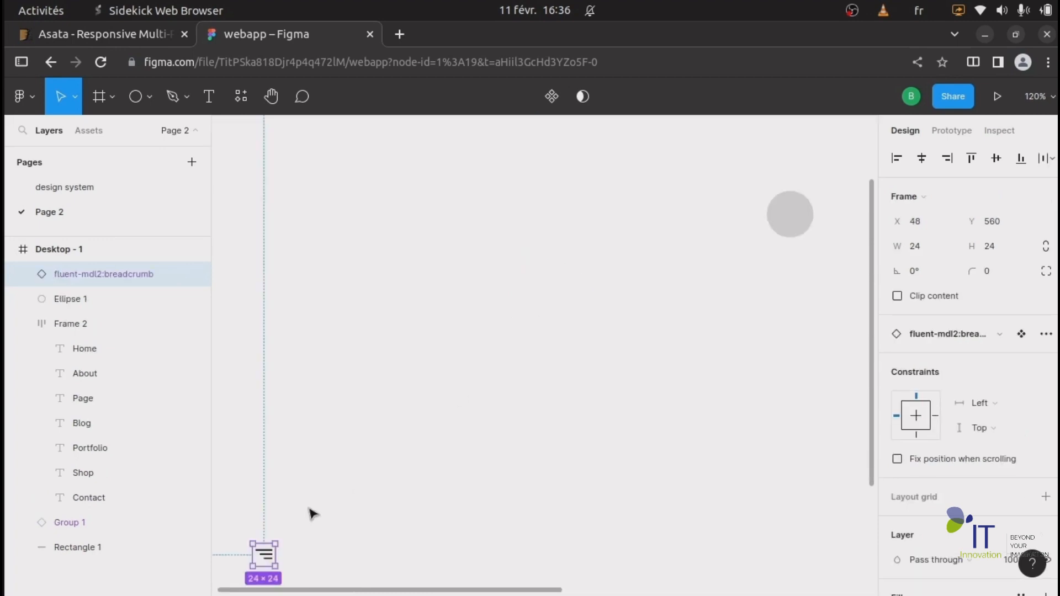
left_click_drag(265, 561, 792, 219)
scroll(830, 261, "right", 3)
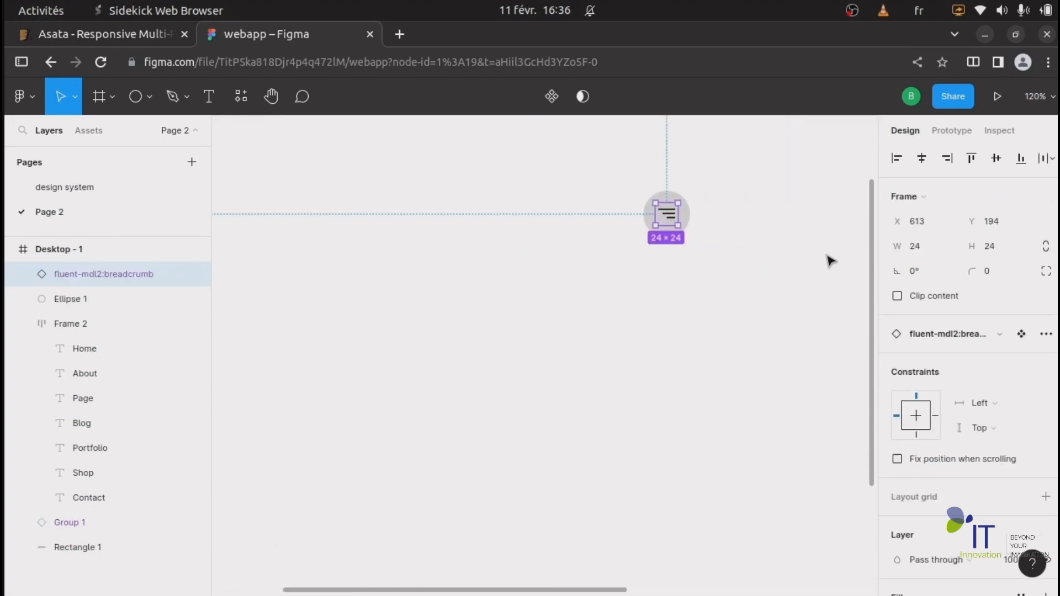
scroll(750, 229, "right", 2)
left_click(709, 224)
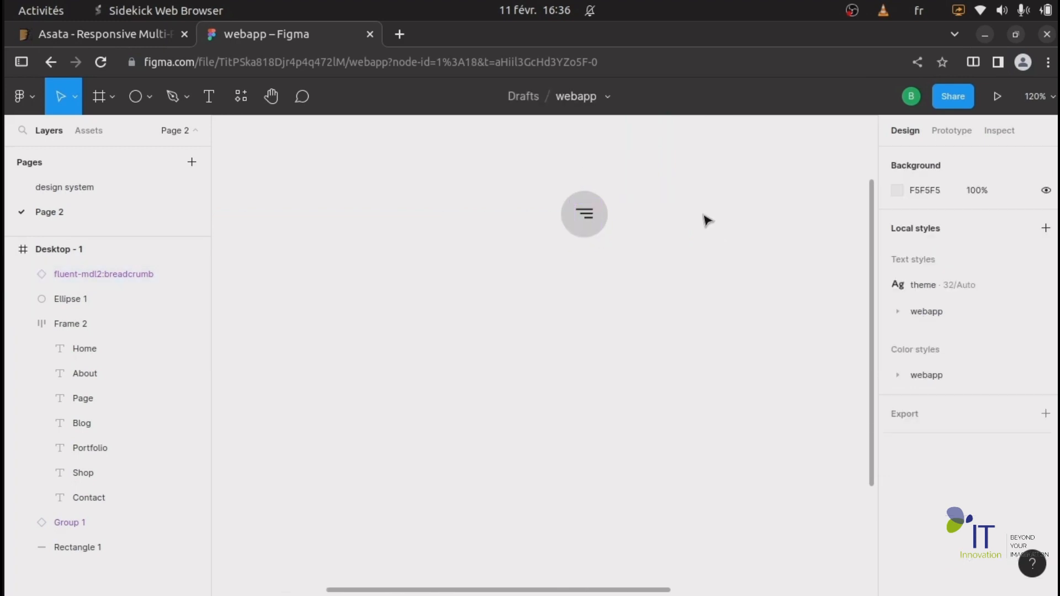
Apply the webapp/pink color style to the fill of the circle behind the breadcrumb icon.
left_click(585, 215)
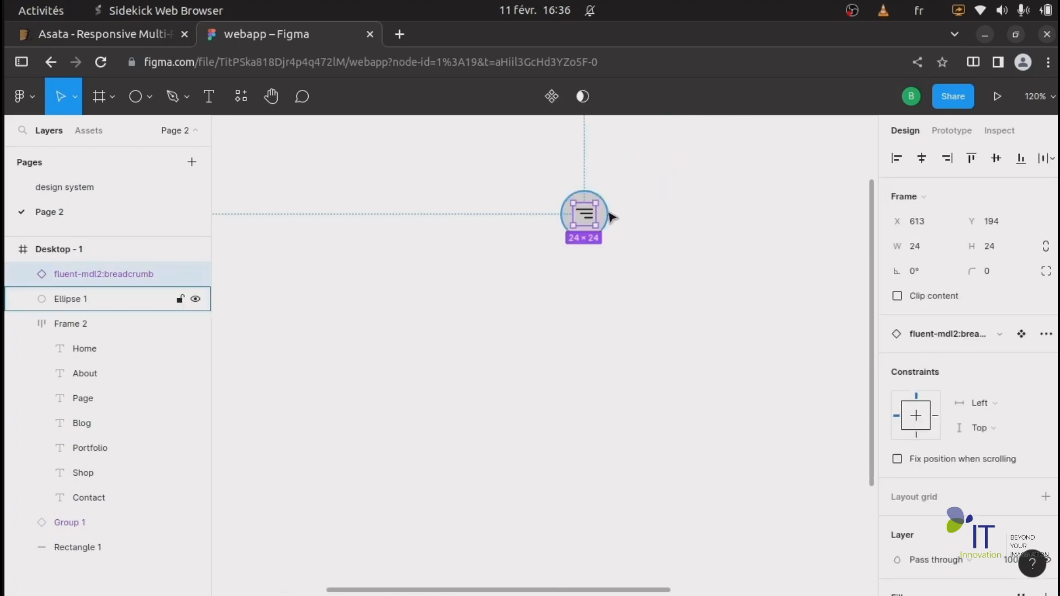
left_click(609, 213, "shift")
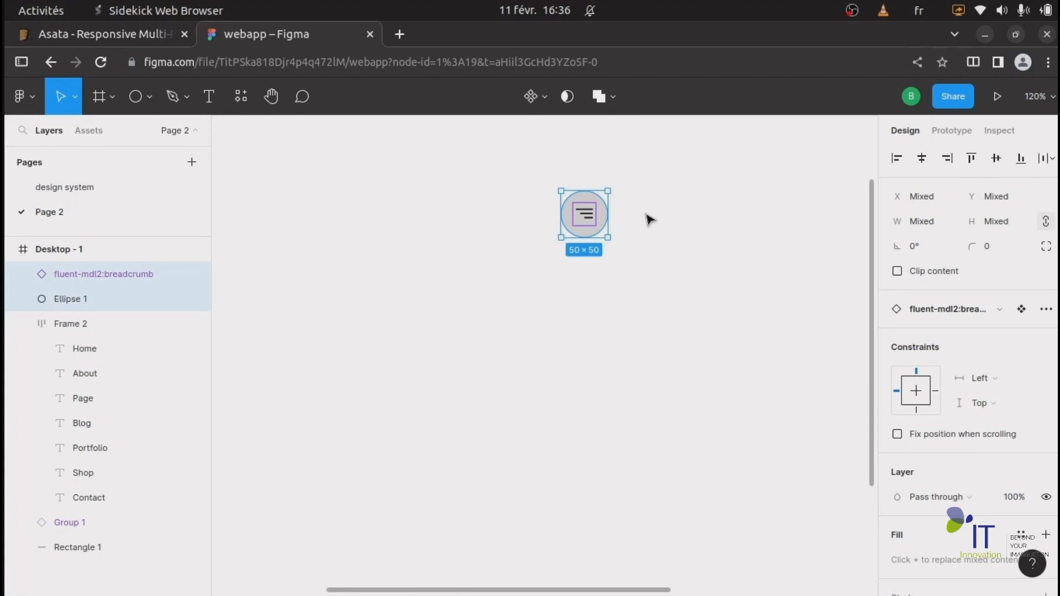
left_click(615, 230)
left_click(591, 236)
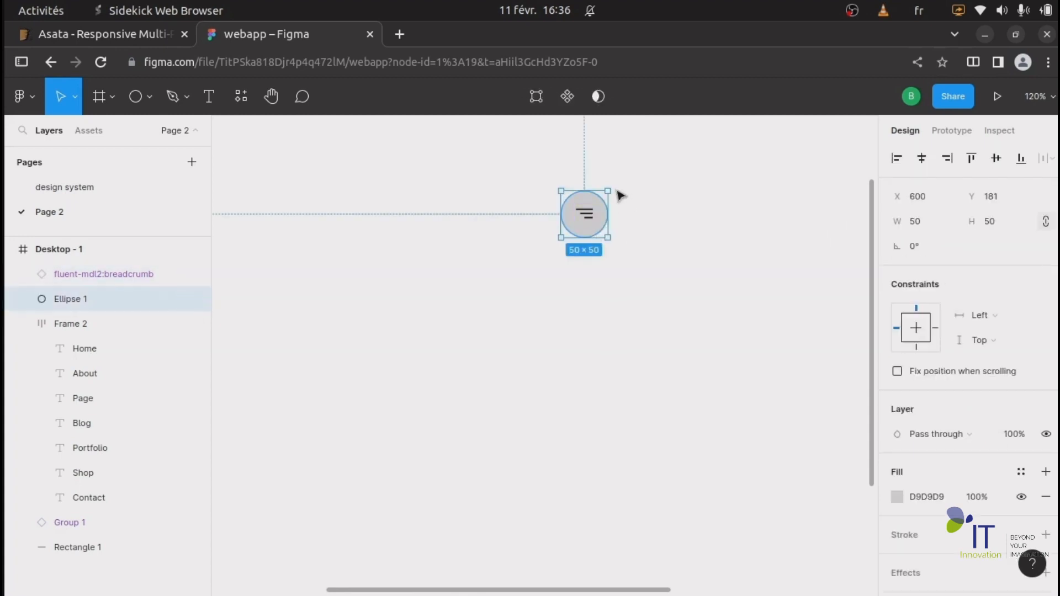
scroll(1040, 478, "down", 1)
left_click(1022, 431)
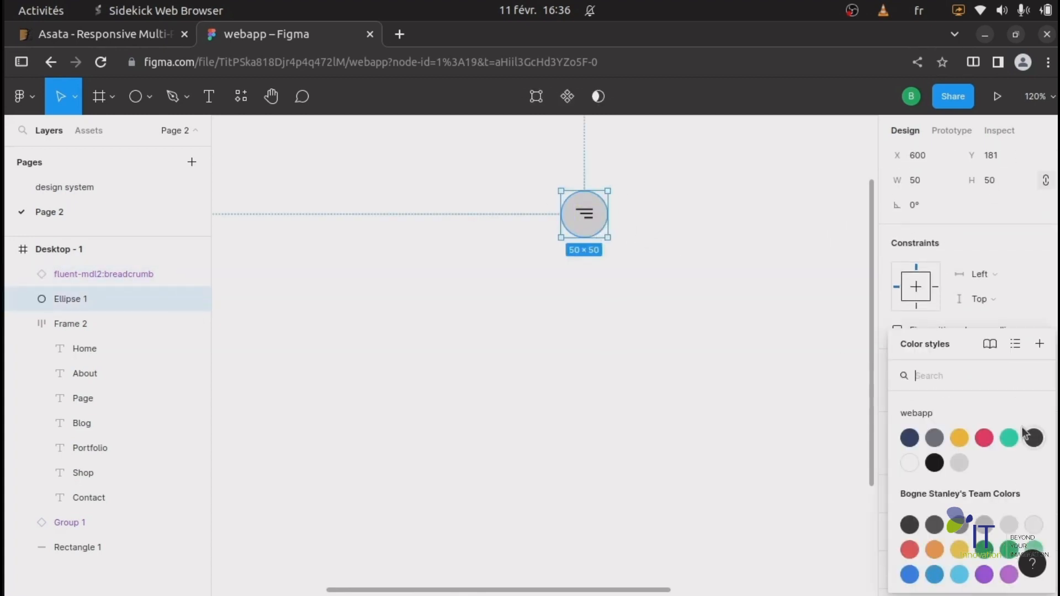
left_click(984, 438)
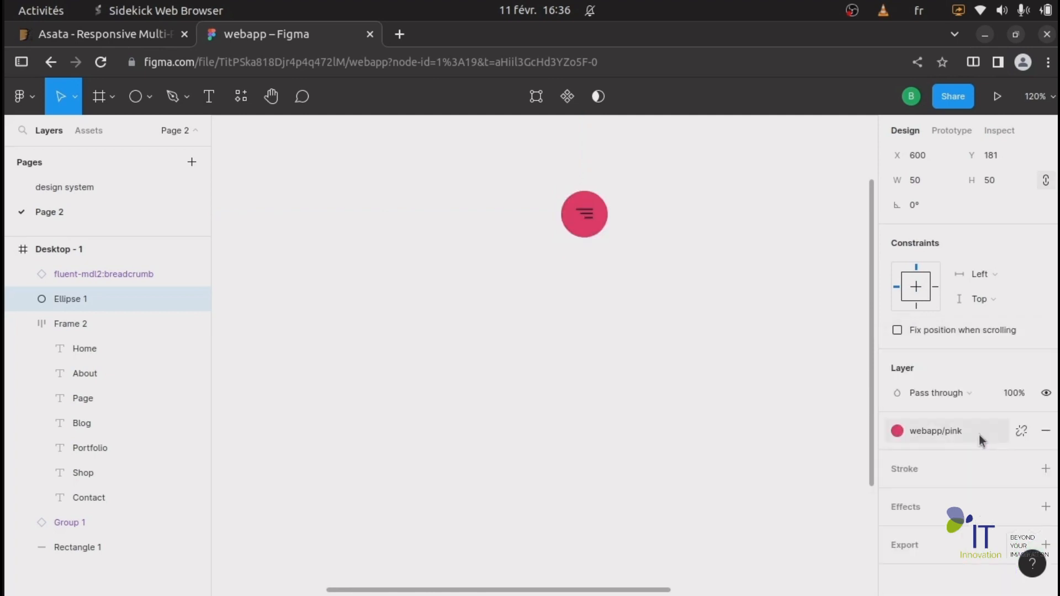
Recolor the breadcrumb icon on the circle with the webapp/white color style.
left_click(590, 223)
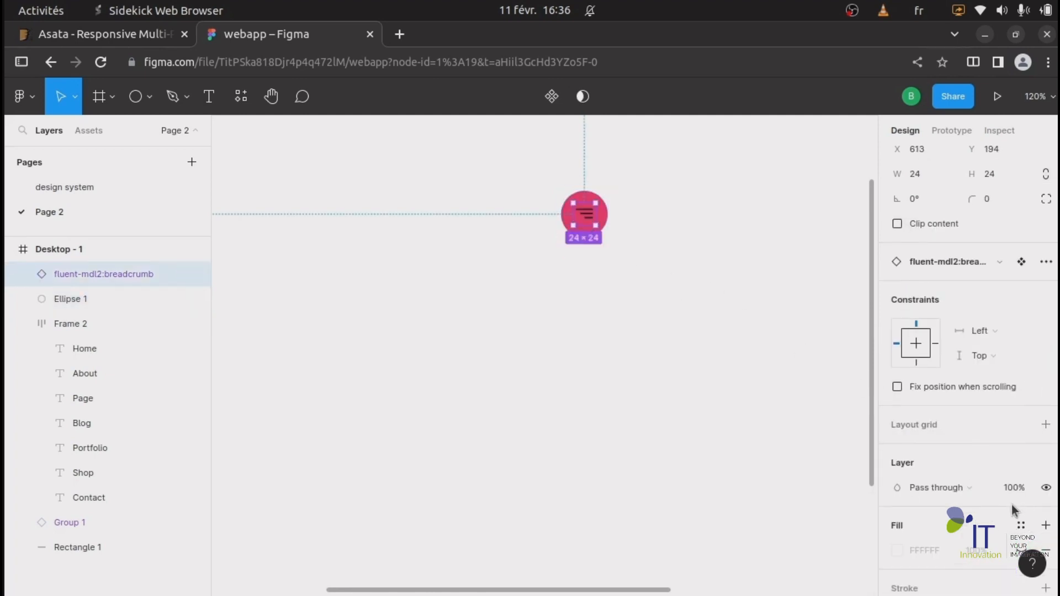
scroll(1011, 505, "down", 3)
scroll(1016, 428, "down", 3)
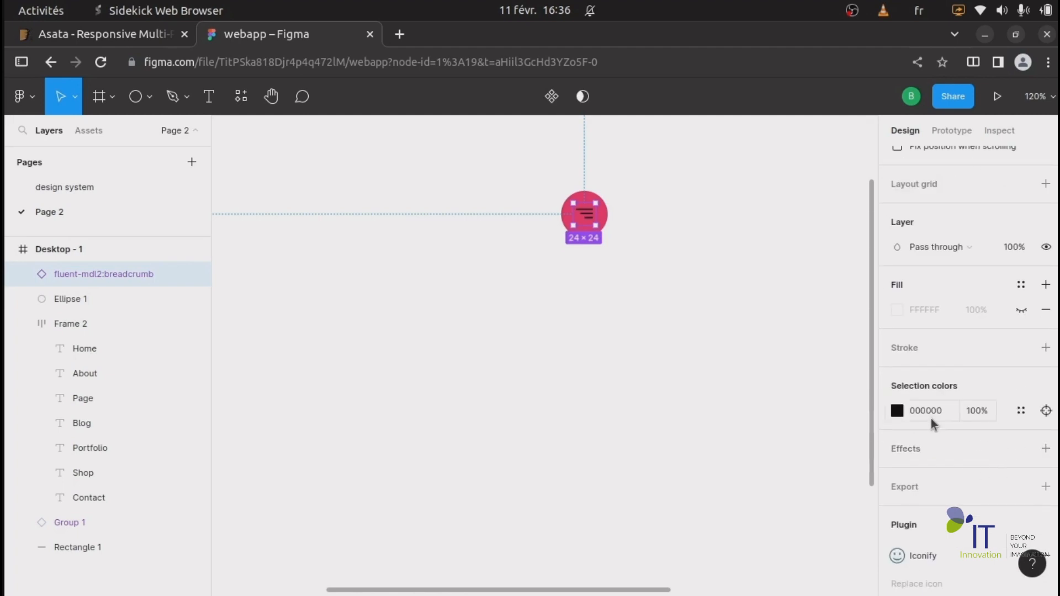
left_click(1020, 412)
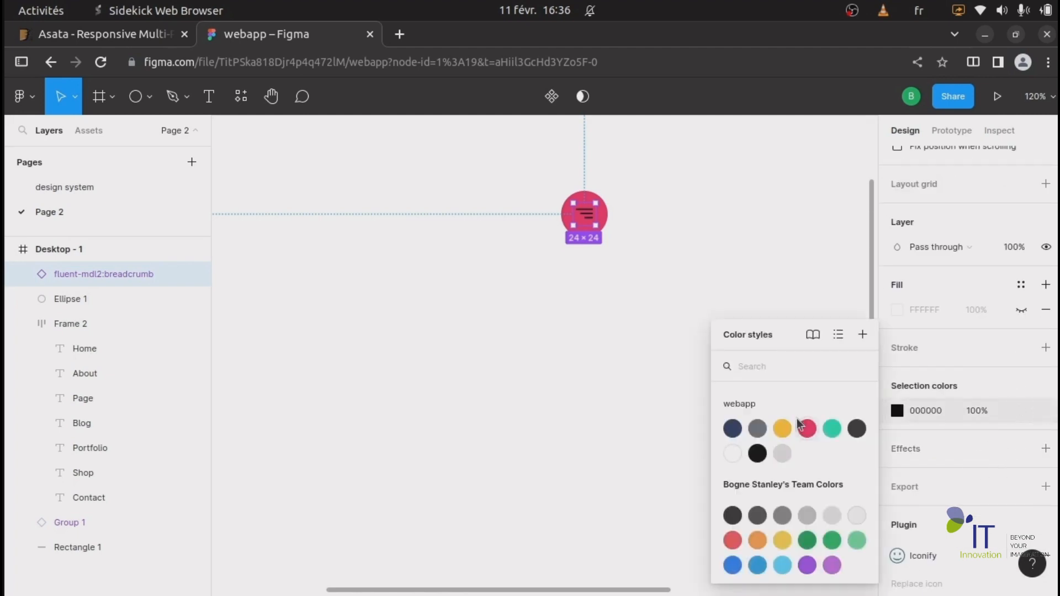
left_click(731, 454)
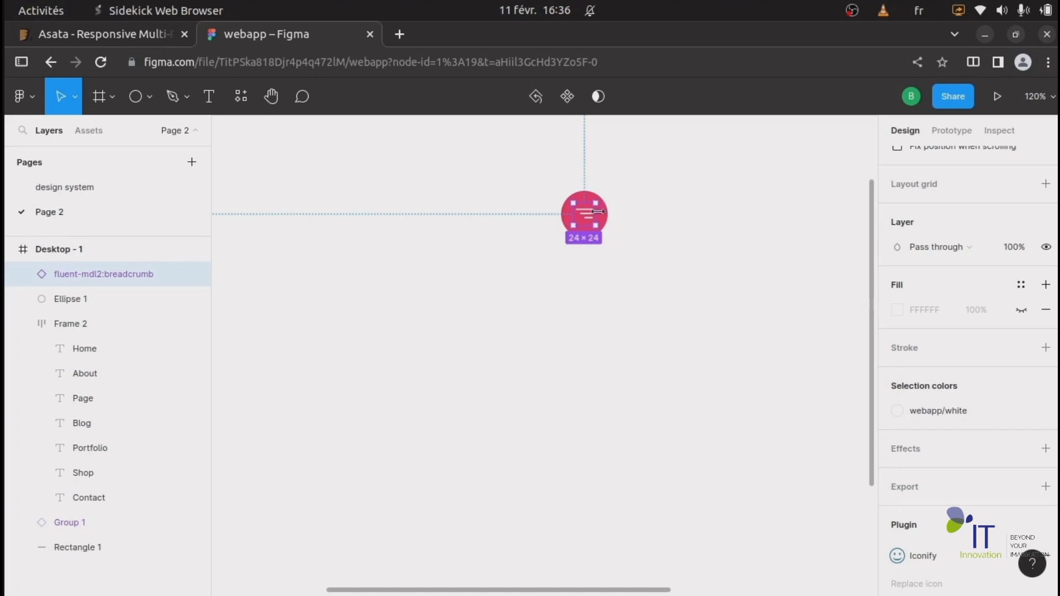
left_click(643, 192)
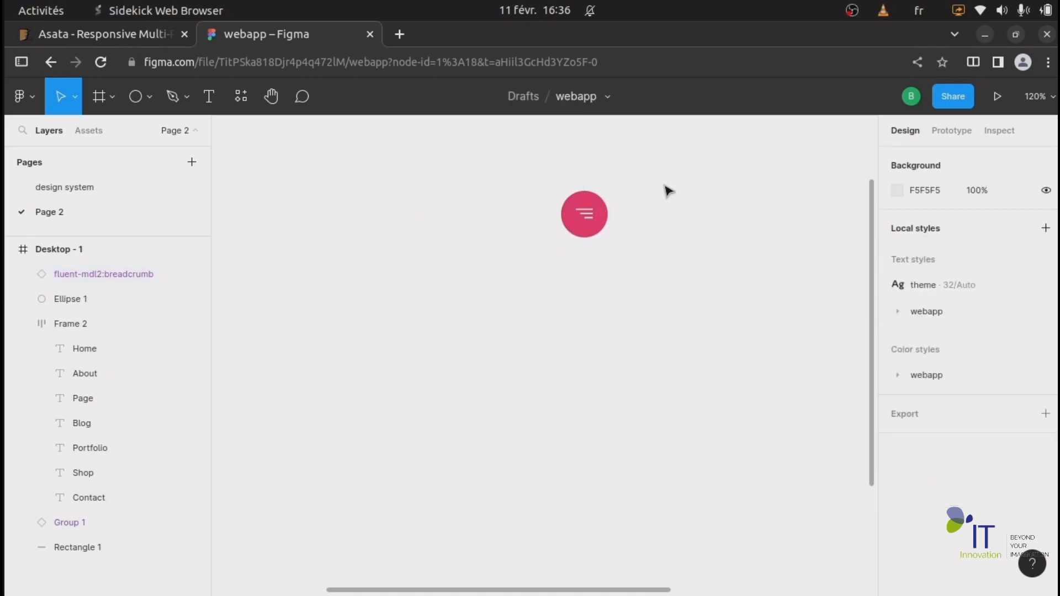
Group the pink circle with its breadcrumb icon and turn the group into a component.
left_click_drag(670, 185, 552, 254)
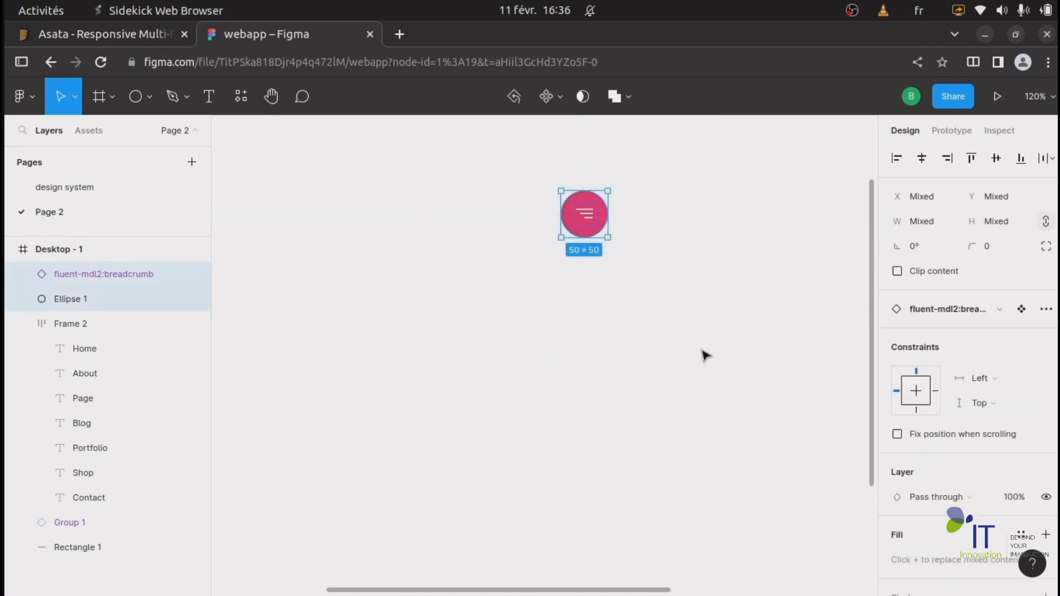
key("ctrl+g")
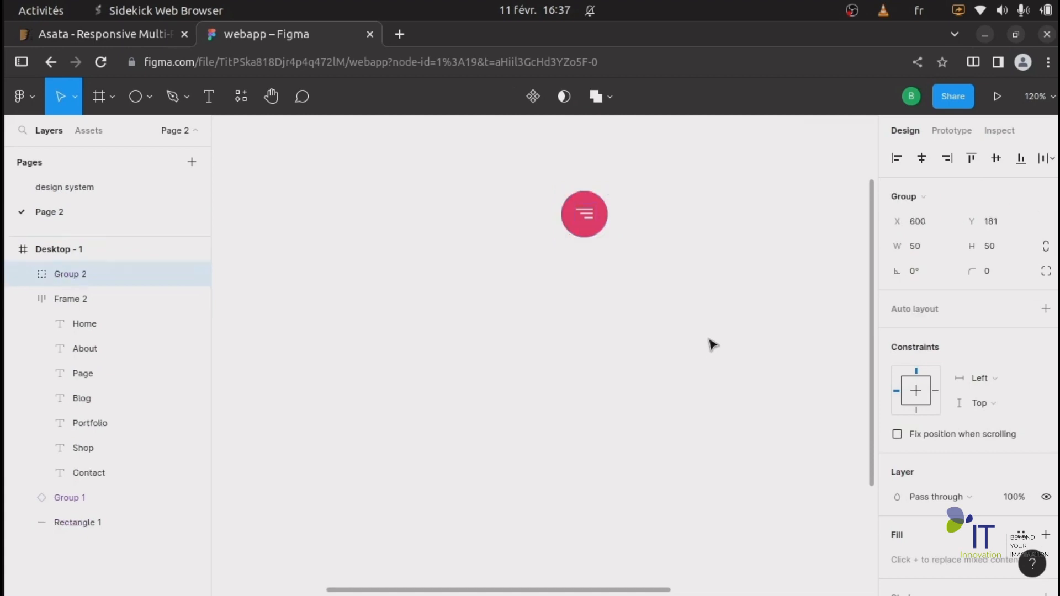
right_click(590, 214)
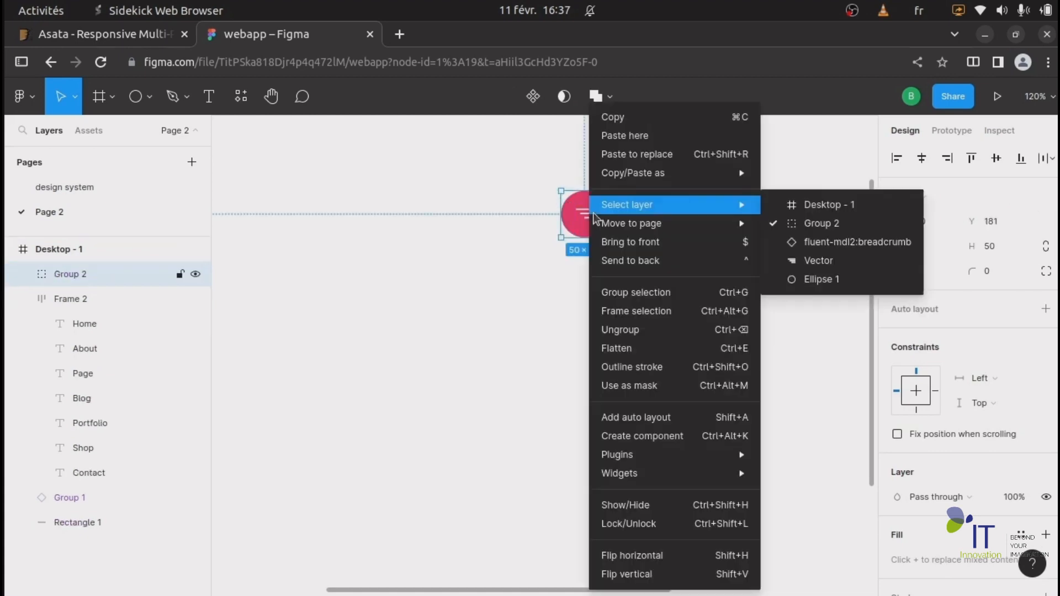
left_click(704, 438)
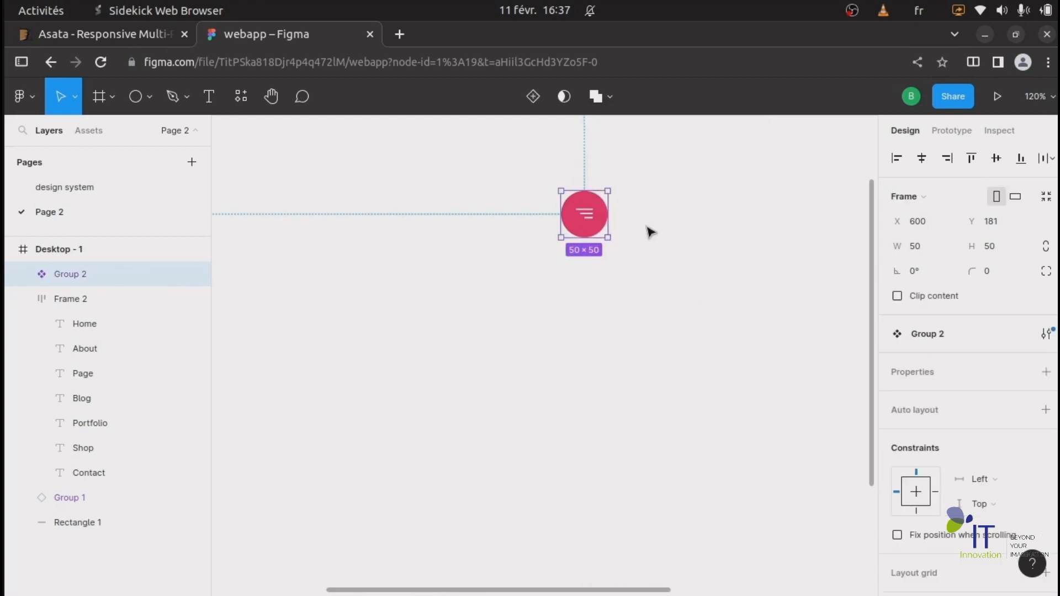
Cut the menu button component into the Design système molecules section of the design system page and place it below the TutoFigma logo.
scroll(671, 265, "down", 5)
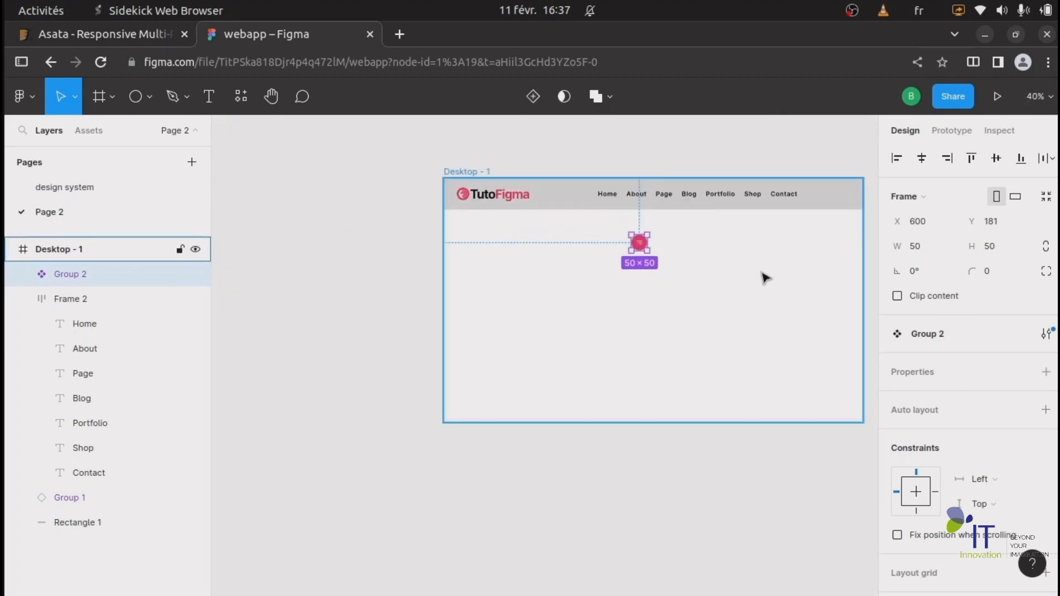
key("ctrl+x")
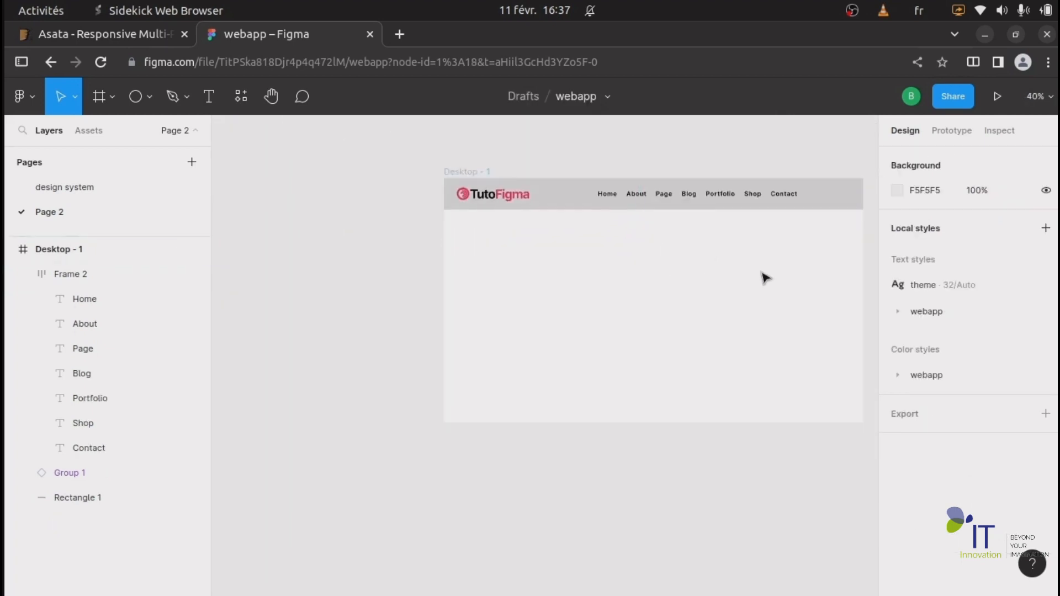
left_click(98, 185)
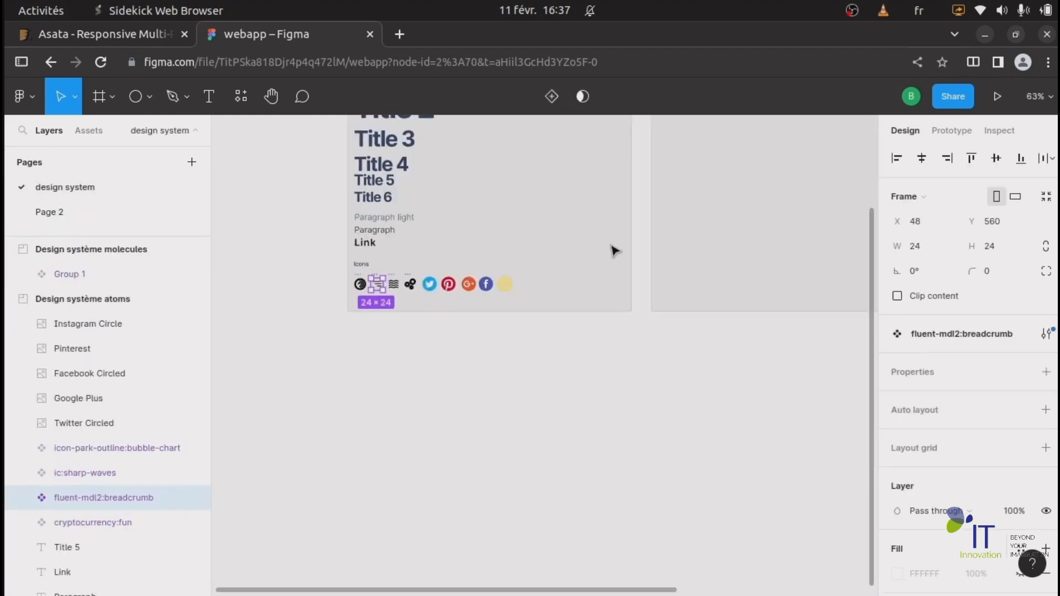
scroll(635, 263, "down", 3)
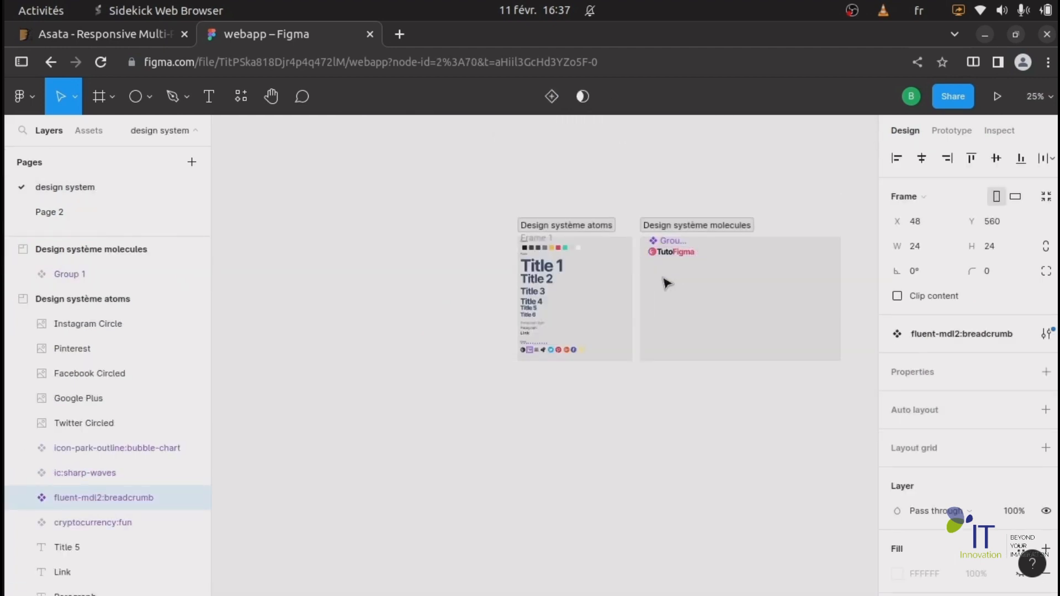
left_click(665, 282)
key("ctrl+v")
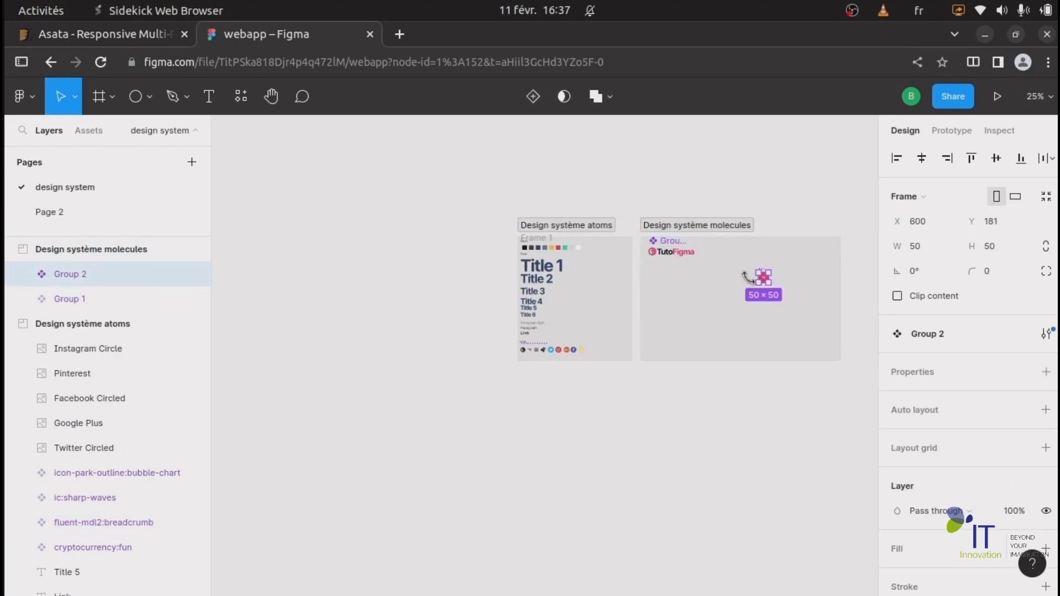
scroll(757, 280, "up", 3)
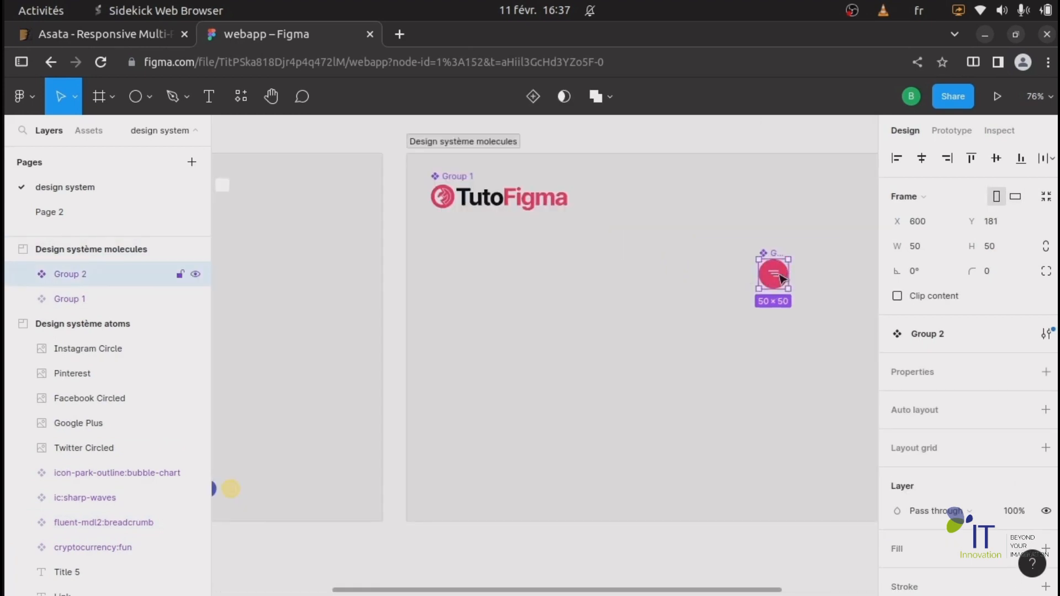
left_click_drag(778, 278, 452, 251)
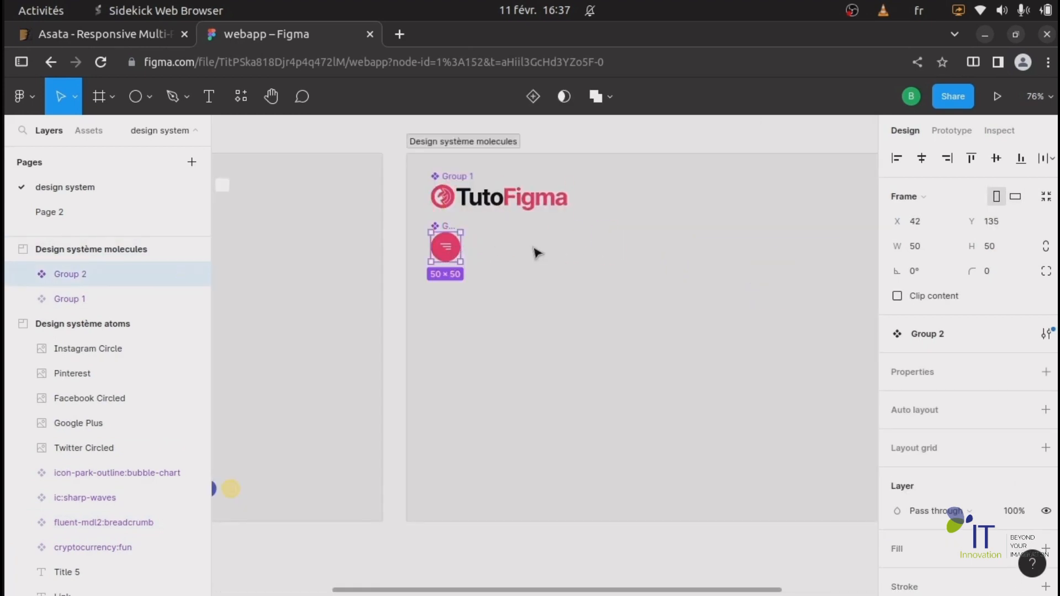
Paste a copy of the menu button component into the Desktop - 1 frame on Page 2.
left_click(71, 212)
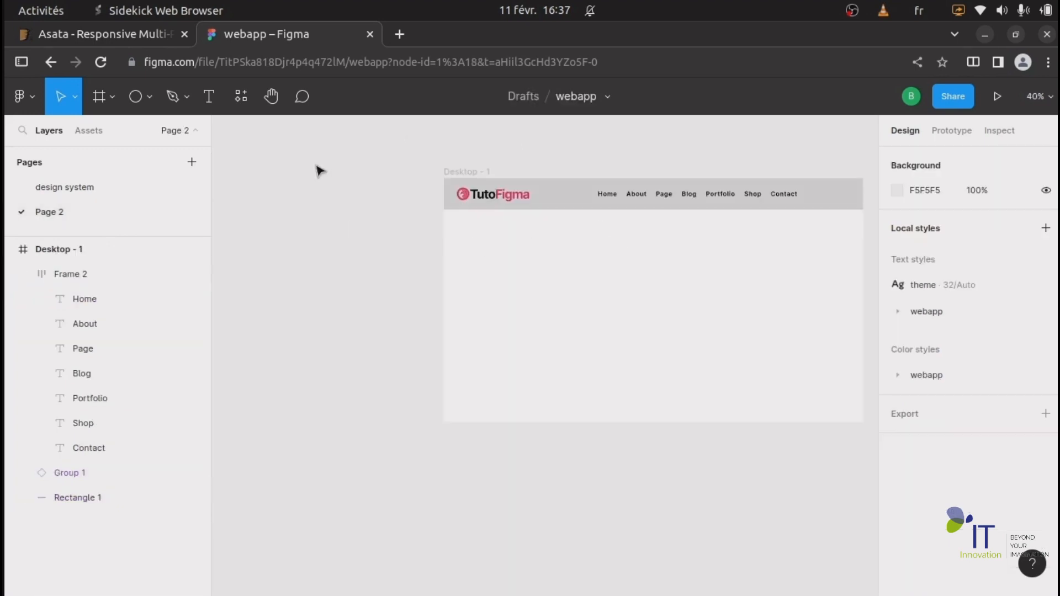
left_click(460, 172)
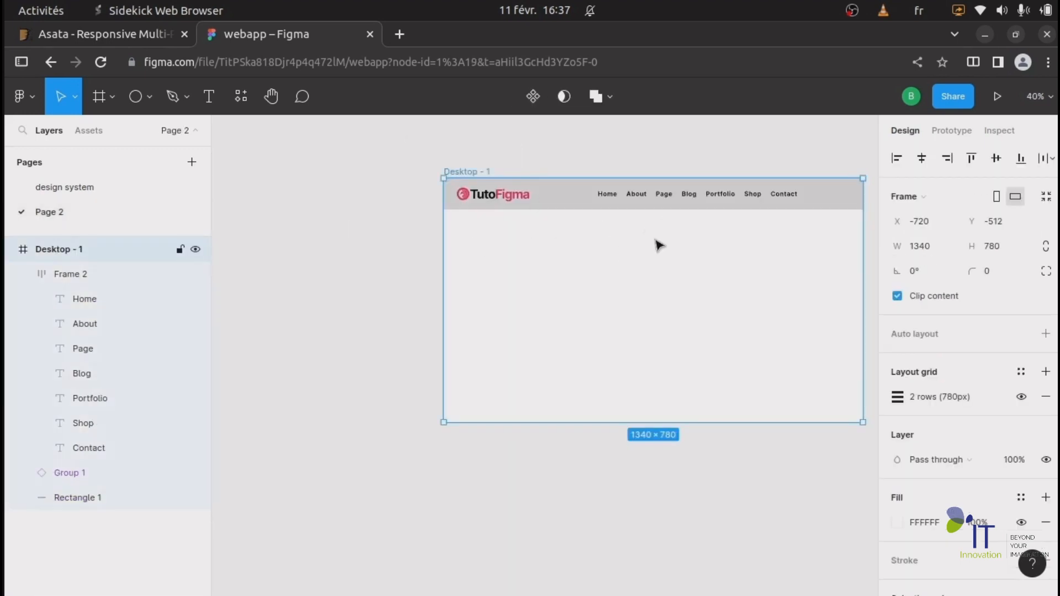
key("ctrl+v")
scroll(609, 259, "up", 3)
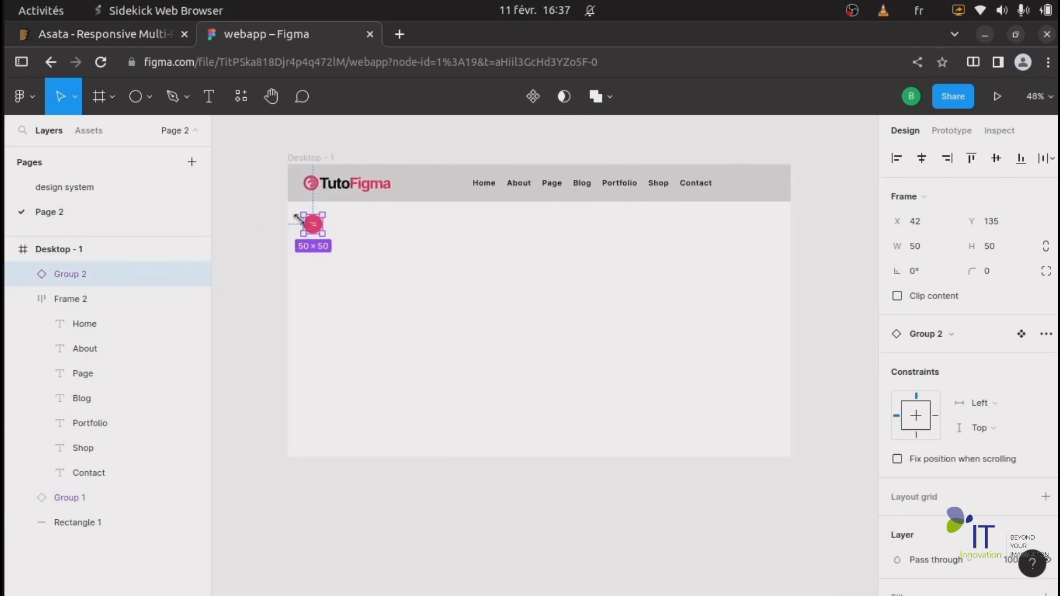
Move the menu button to the right end of the grey header bar at X 1234, Y 25, vertically centred with the navigation links.
left_click_drag(318, 229, 760, 189)
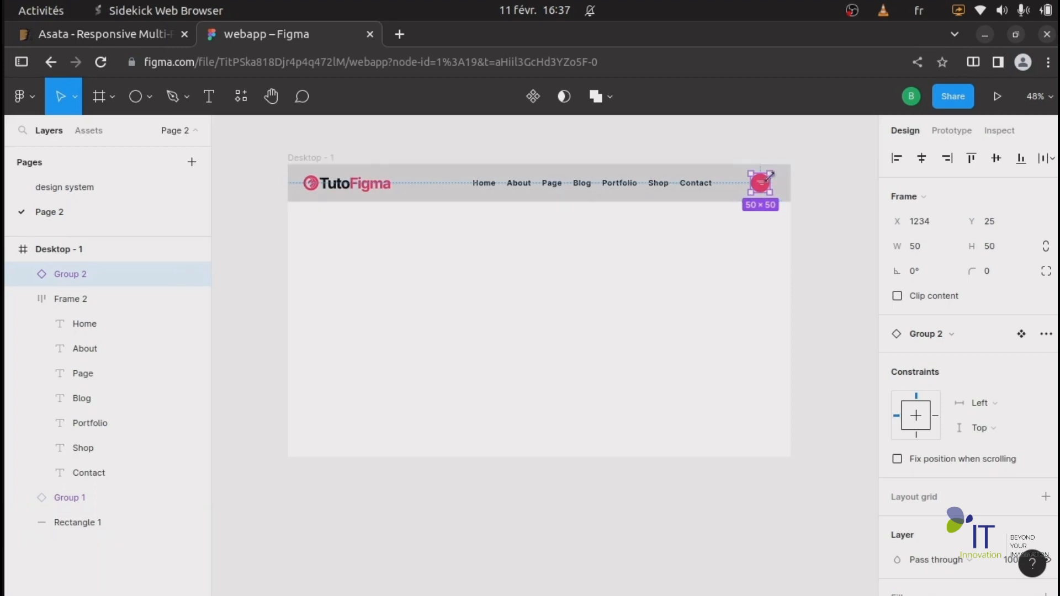
Inspect the dimensions, spacing and CSS code of the grey header rectangle and the TutoFigma logo.
left_click(999, 130)
left_click(782, 181)
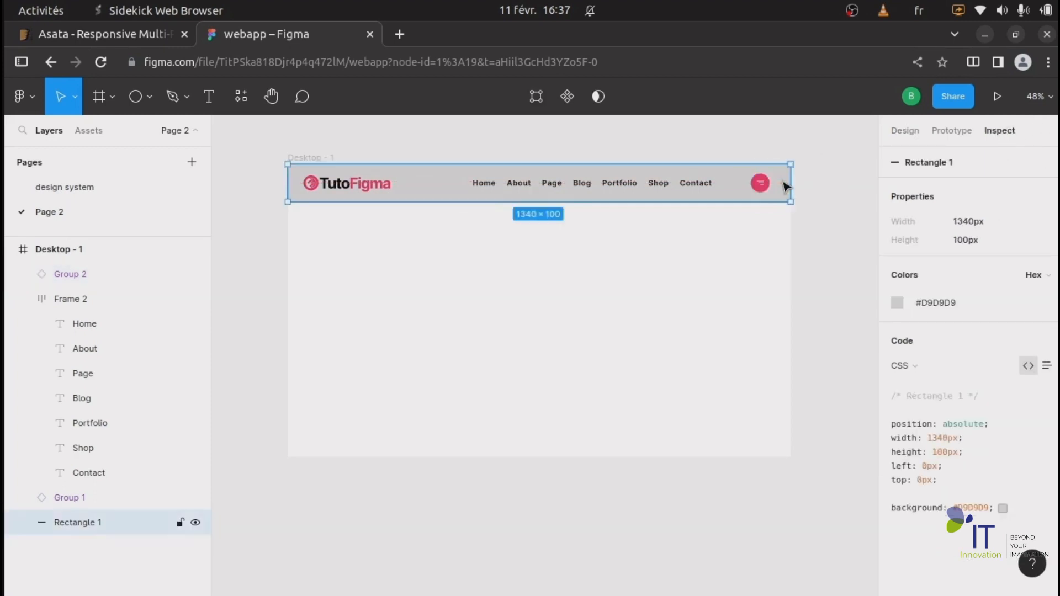
scroll(733, 270, "up", 3)
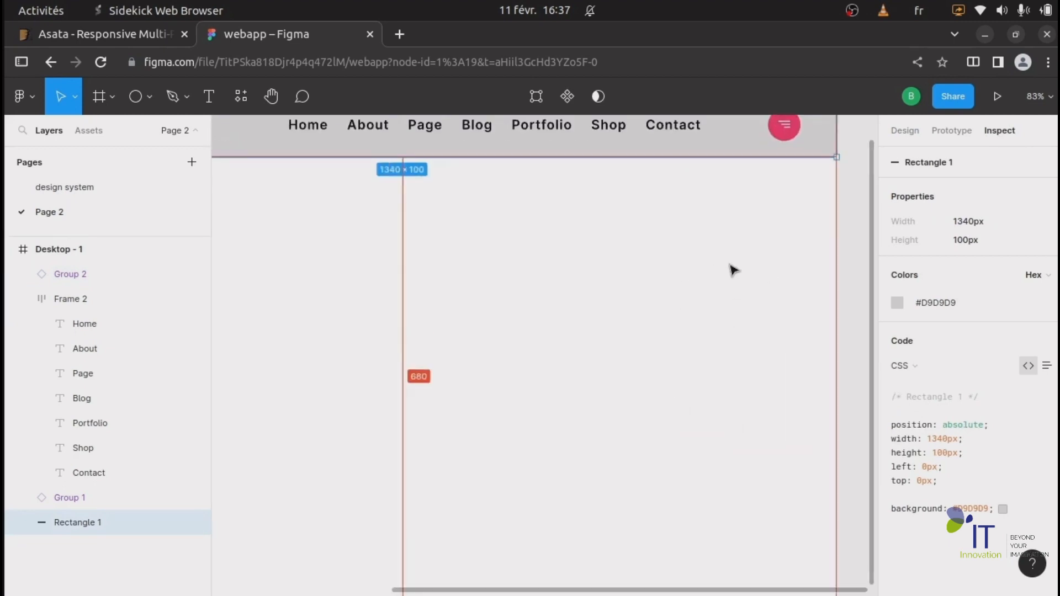
scroll(733, 271, "down", 2)
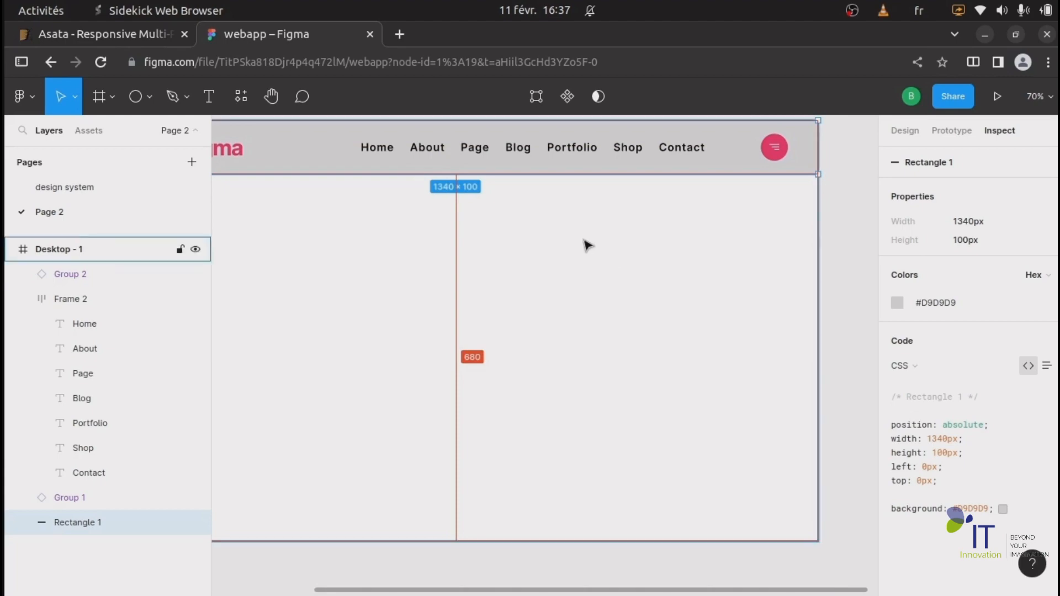
scroll(587, 243, "down", 2)
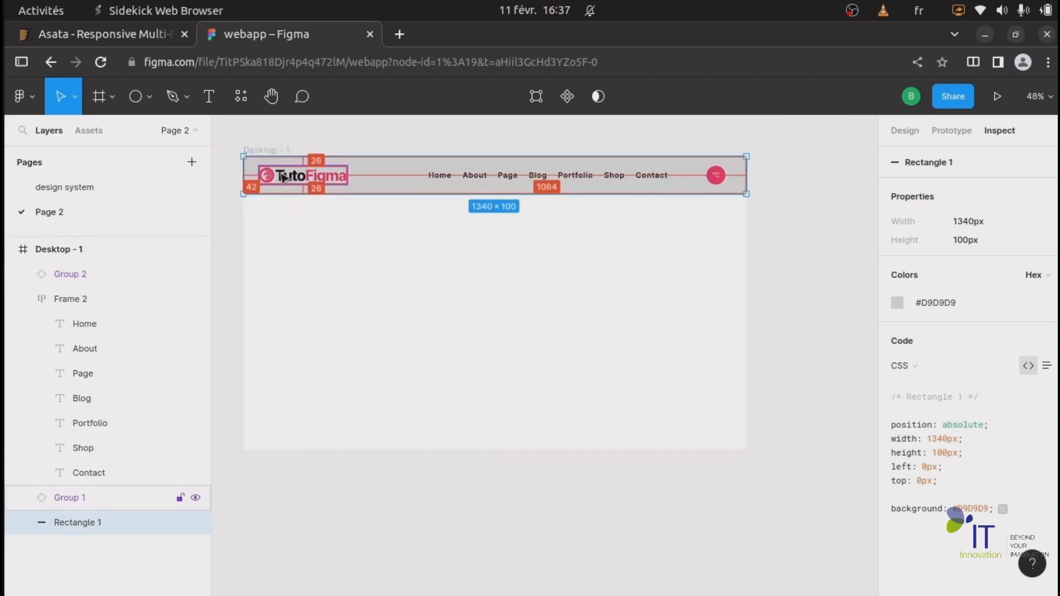
left_click(301, 178)
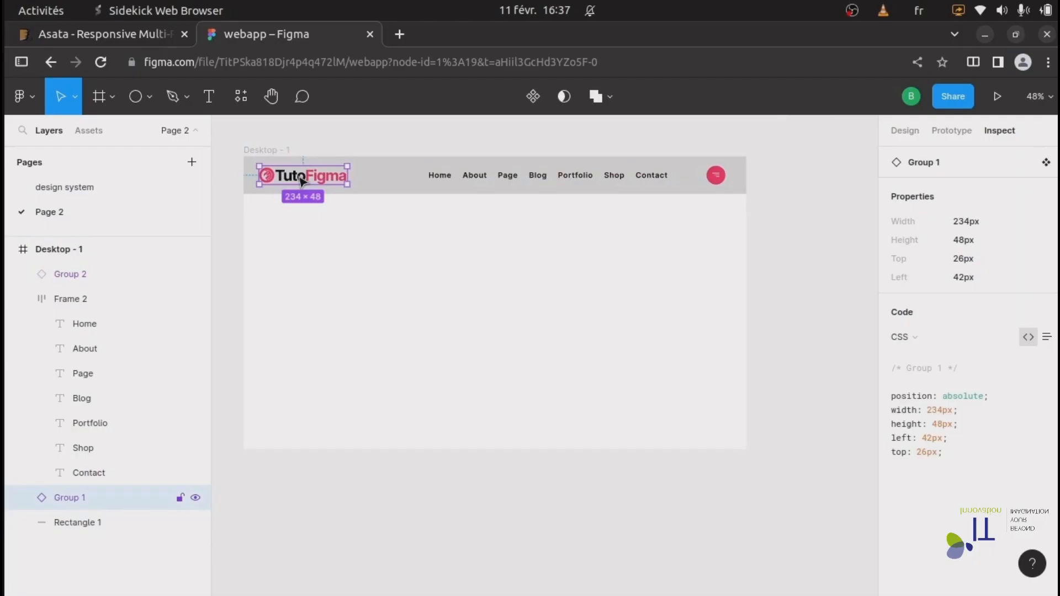